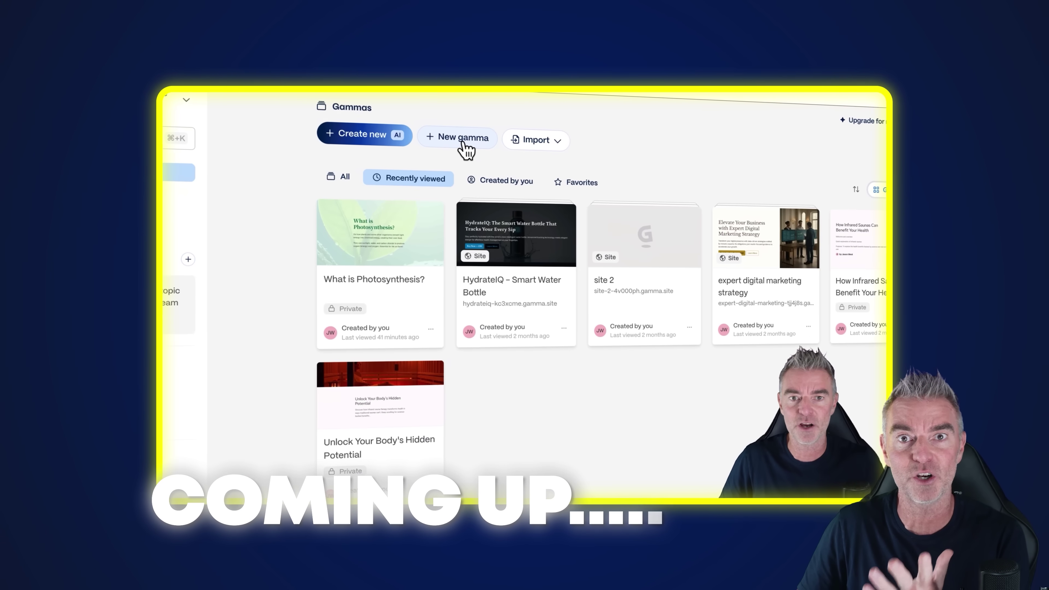
Start a new gamma from the Gammas workspace dashboard
left_click(461, 139)
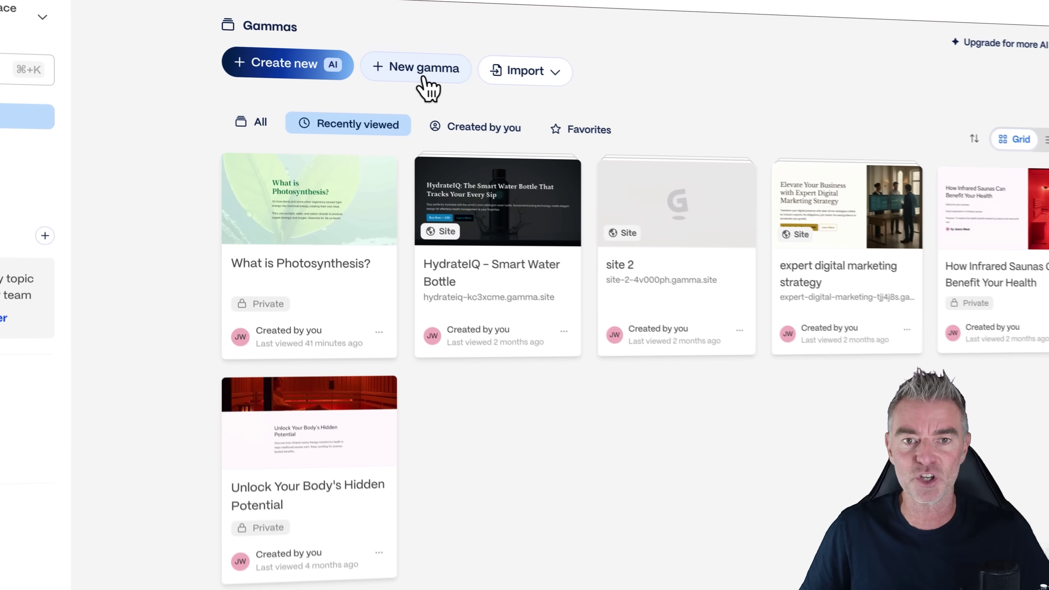
Preview the Document, Social and Webpage formats, then create a blank Traditional 16:9 presentation
left_click(437, 75)
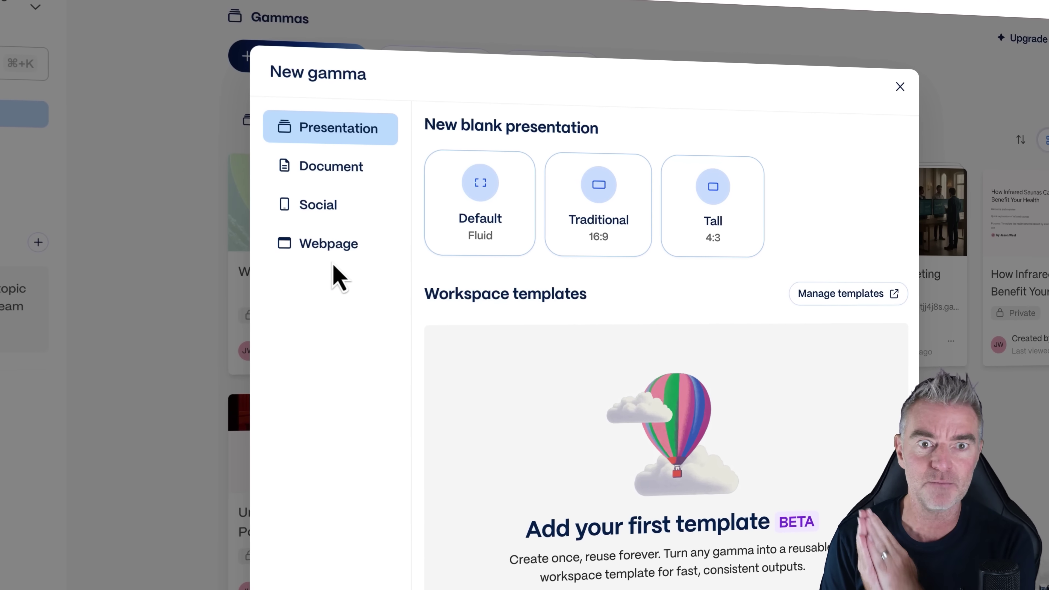
left_click(343, 181)
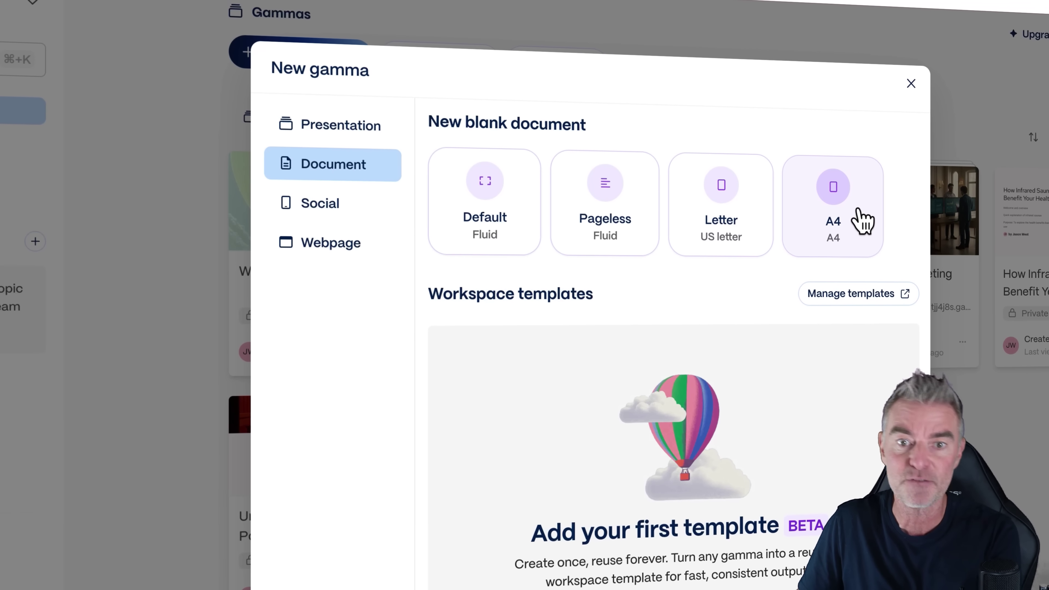
left_click(318, 202)
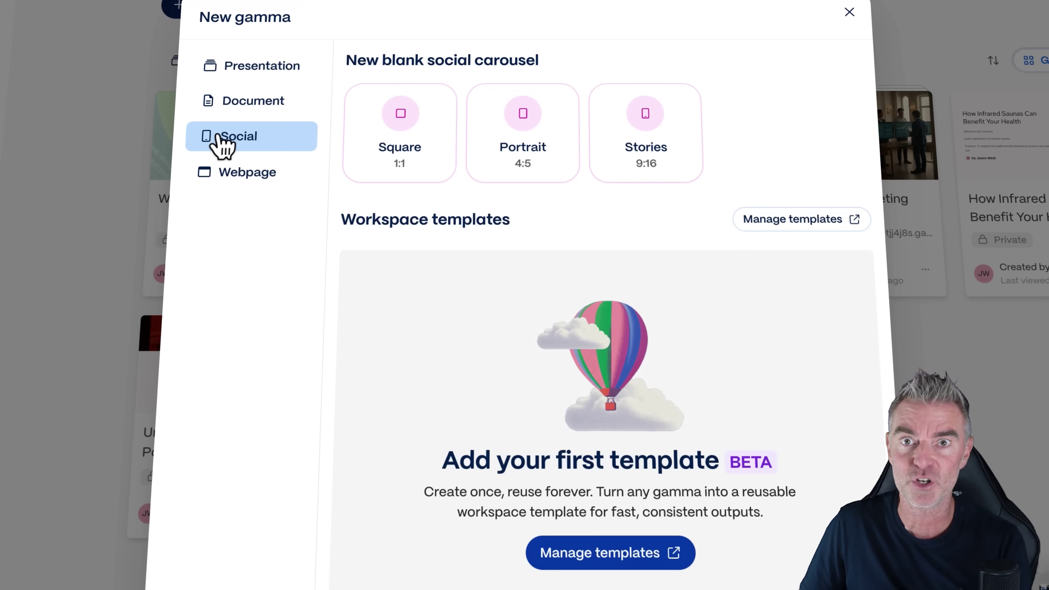
left_click(241, 175)
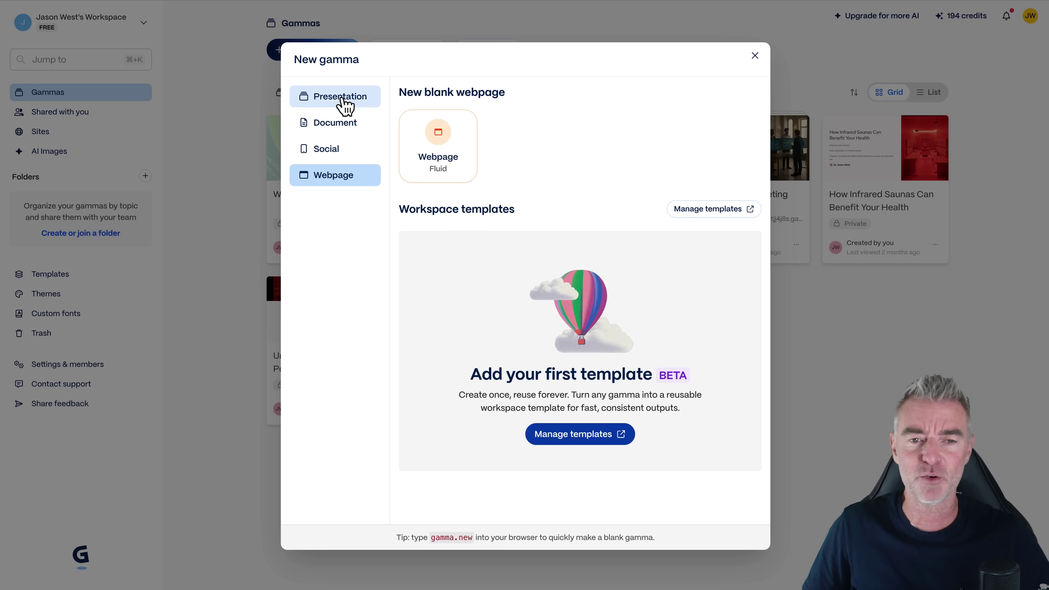
left_click(345, 107)
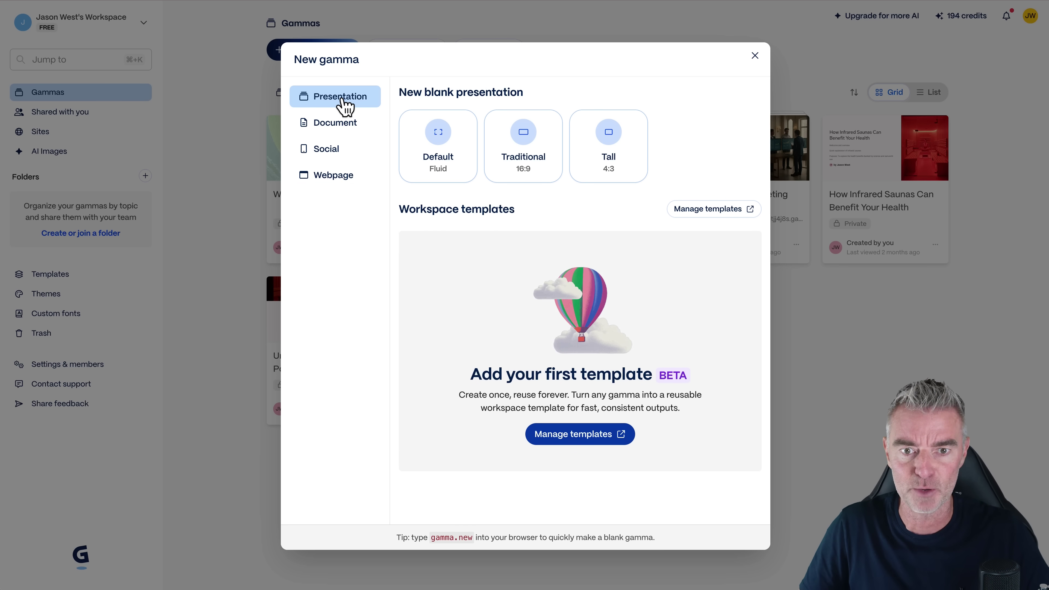
left_click(525, 147)
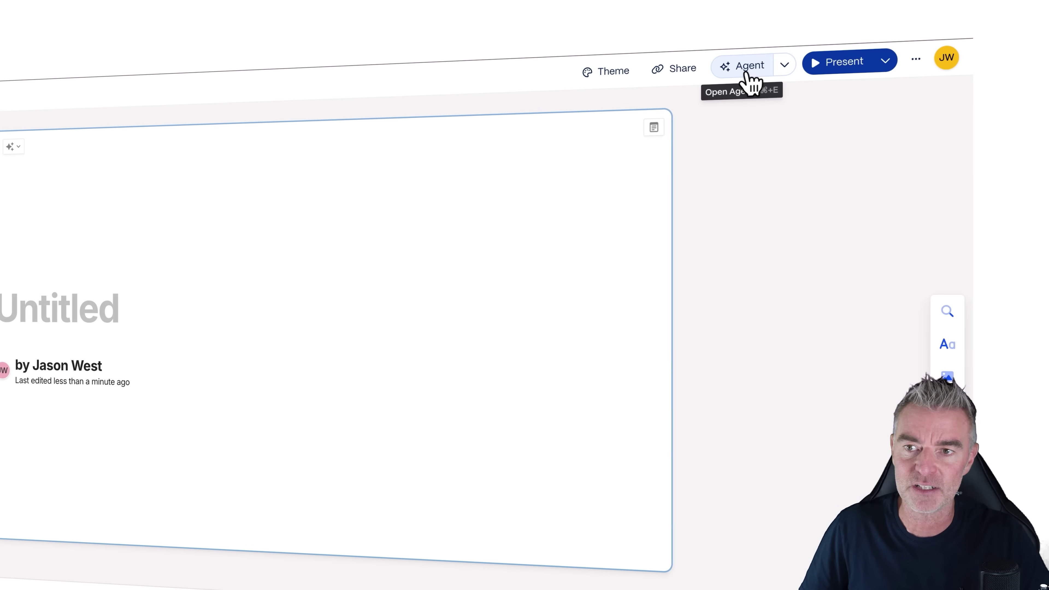
Ask the Agent to create a presentation on 'How AI Is Changing Marketing in 2025'
left_click(746, 74)
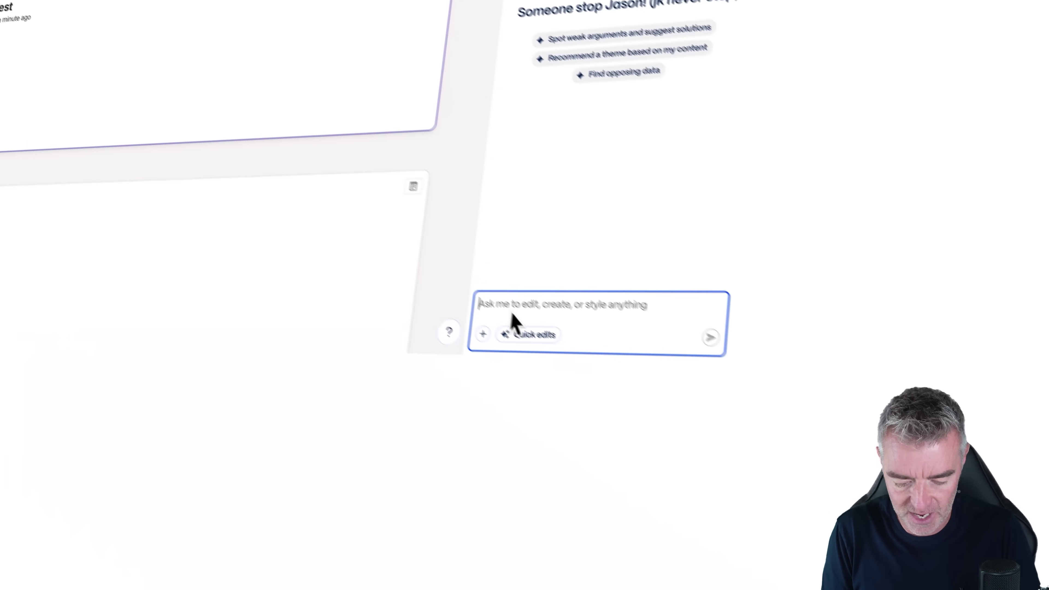
type("Create")
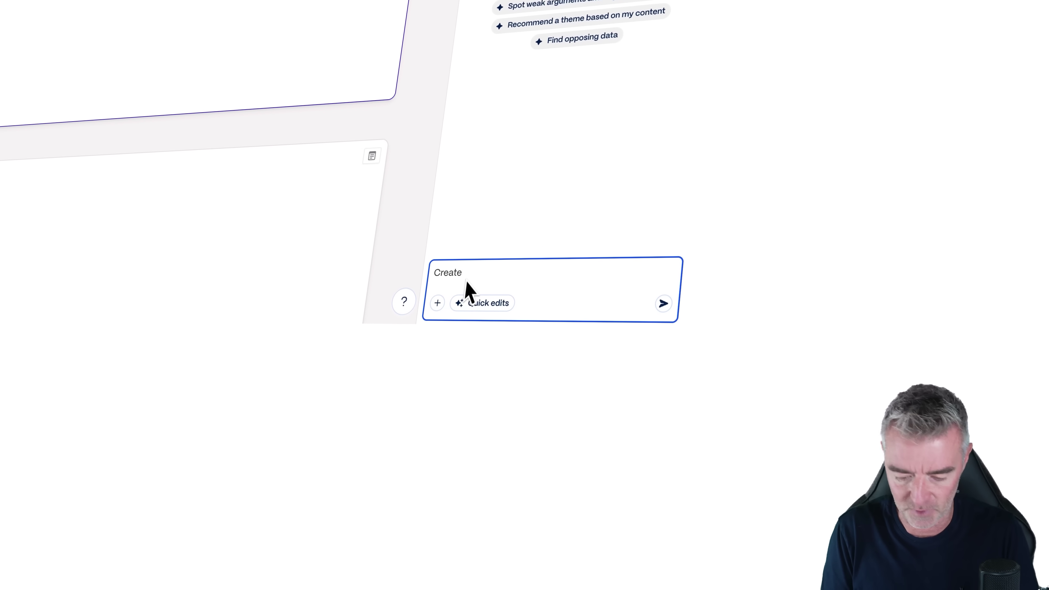
type(" a presentation on How AI Is Changing Marketing in 2025")
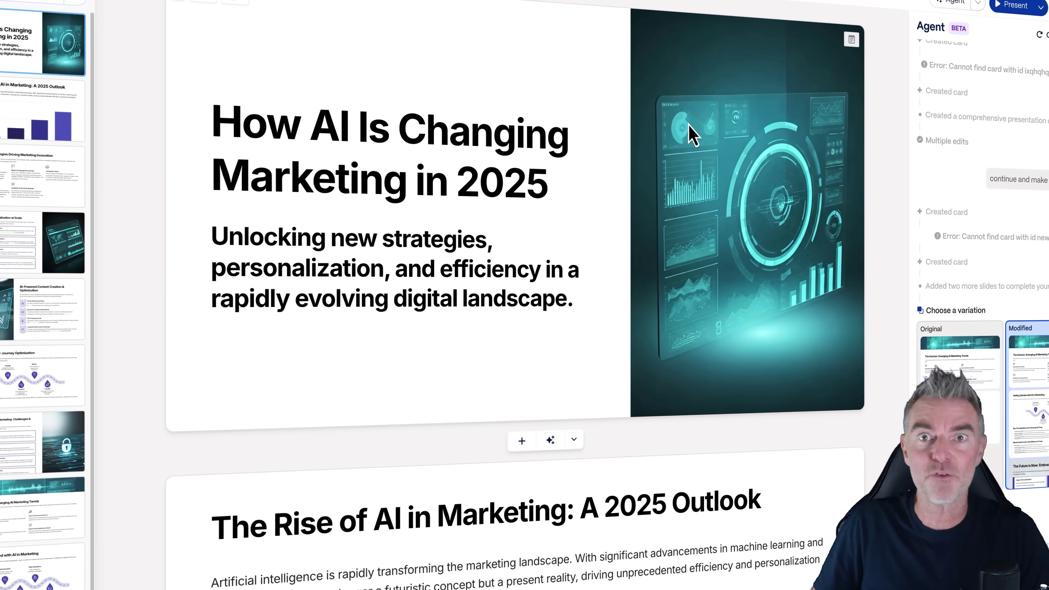
left_click(33, 133)
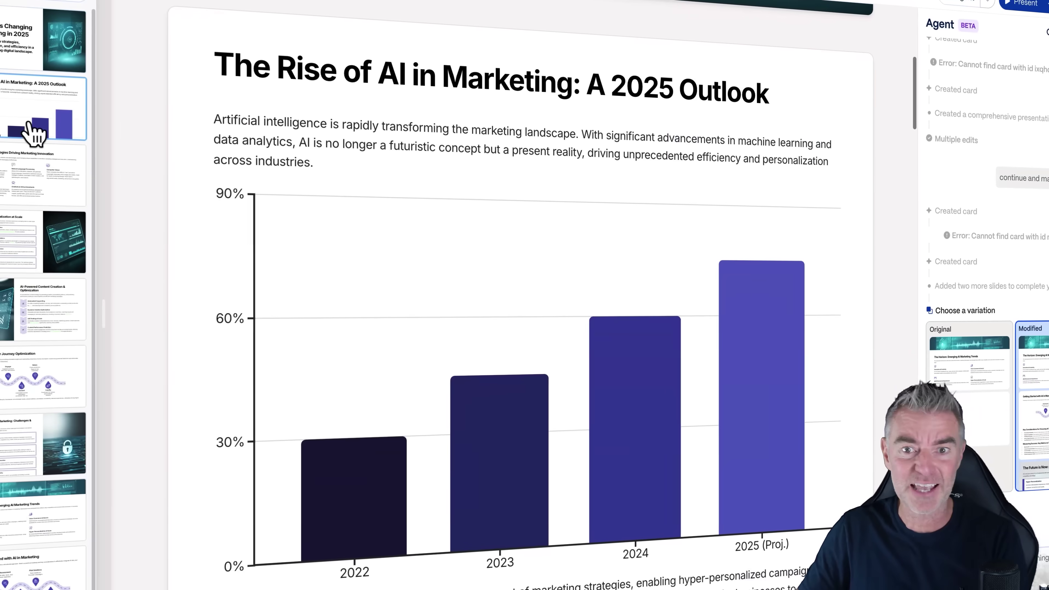
left_click(37, 54)
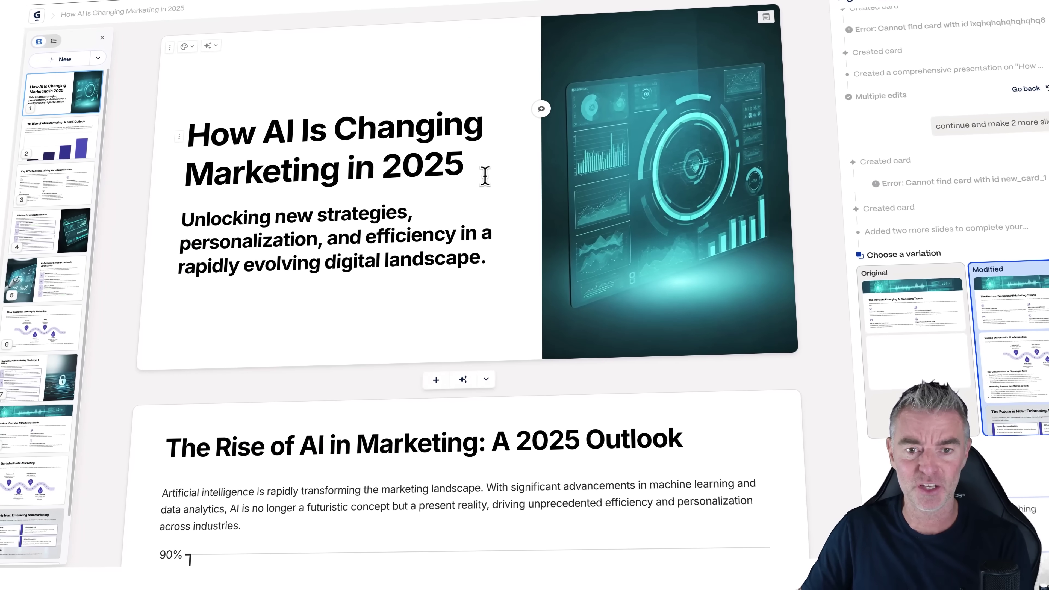
scroll(680, 267, "down", 5)
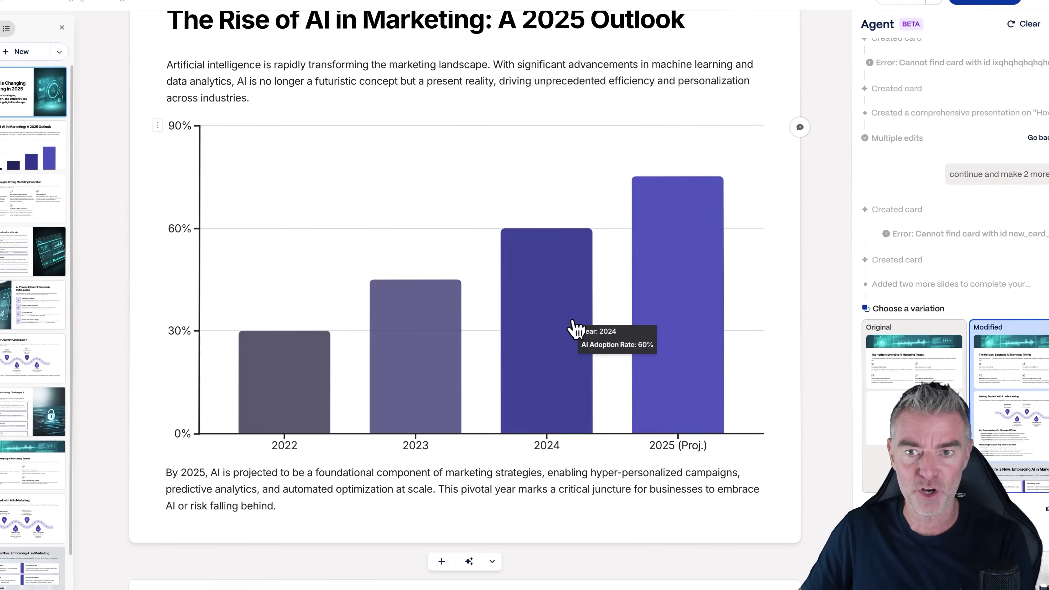
scroll(573, 326, "down", 3)
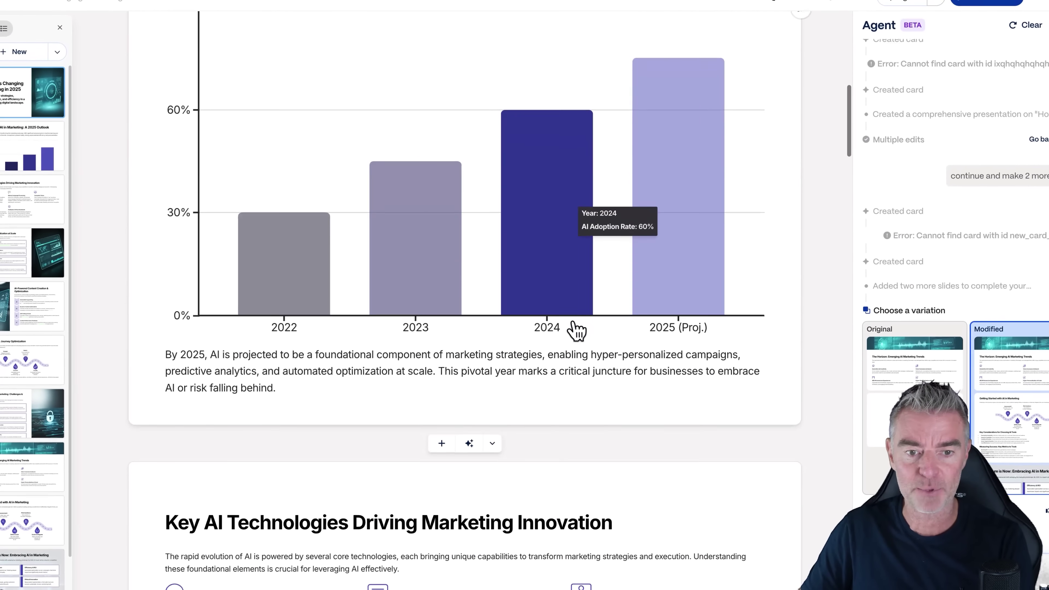
scroll(577, 330, "down", 6)
scroll(567, 165, "up", 12)
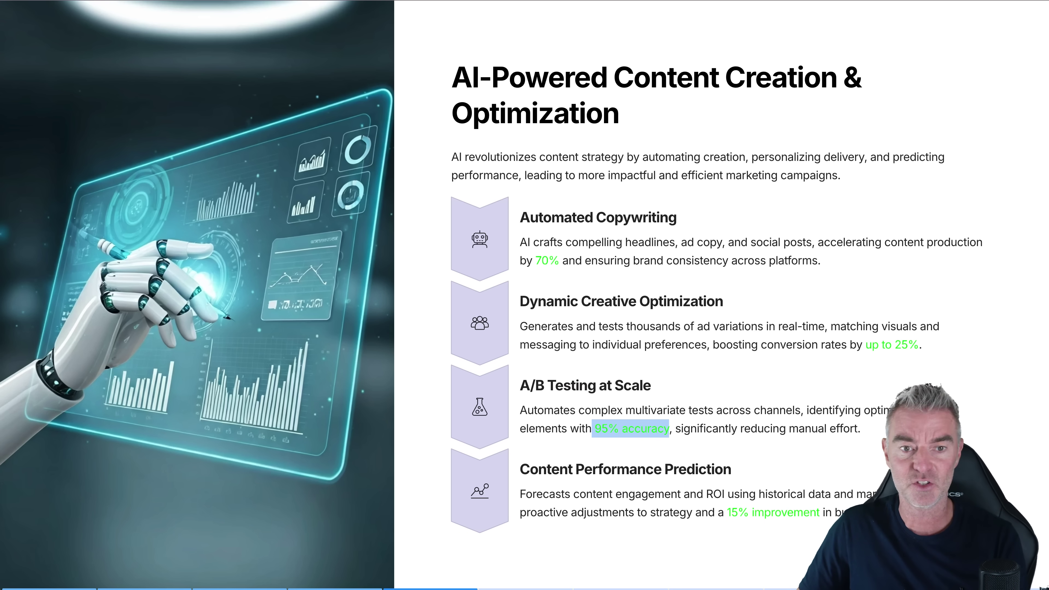
scroll(525, 295, "down", 20)
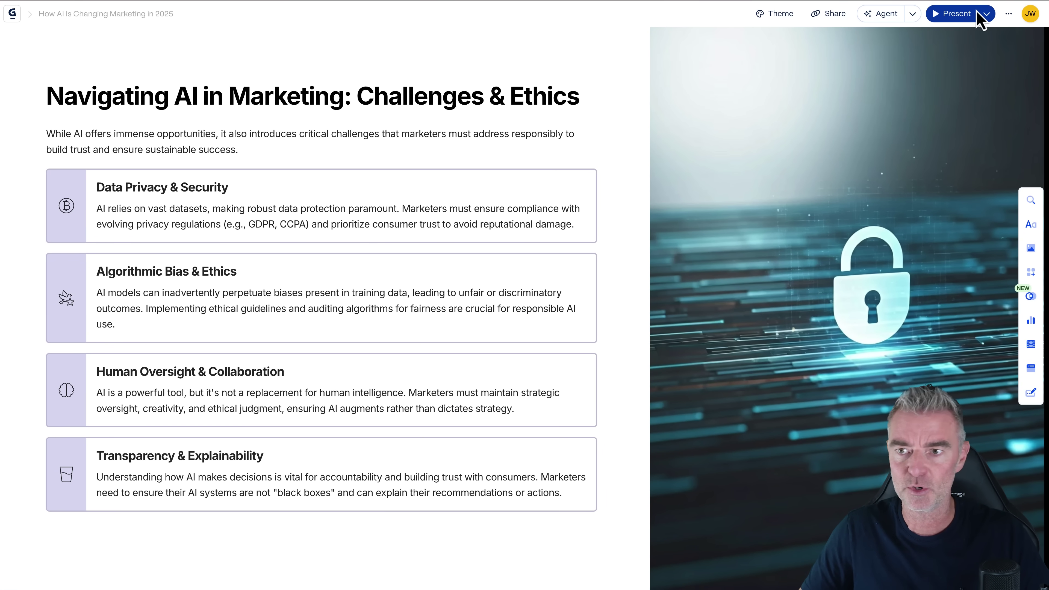
left_click(983, 17)
left_click(987, 15)
key("Escape")
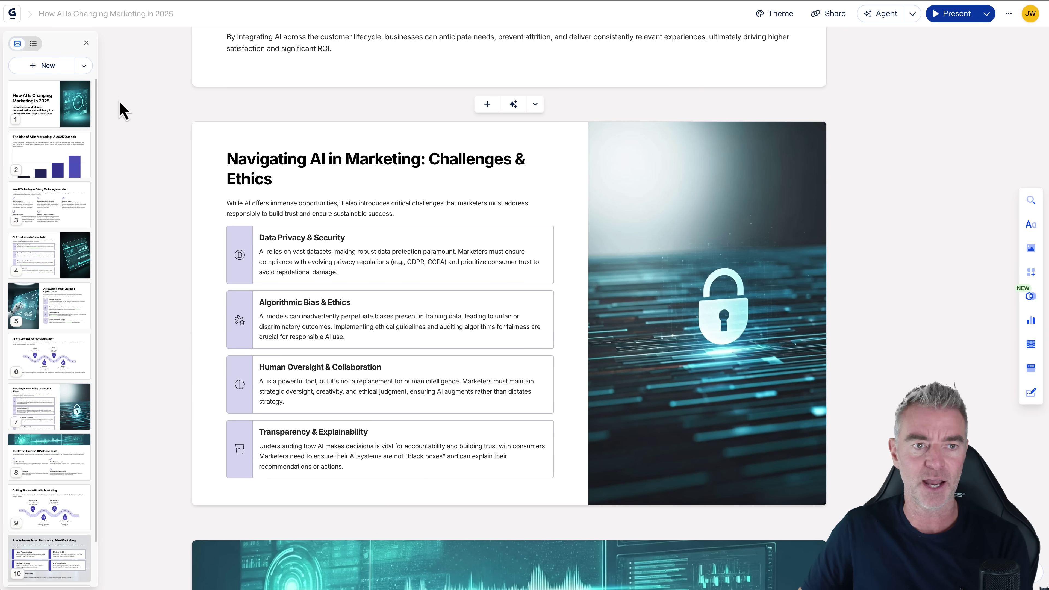
left_click(70, 124)
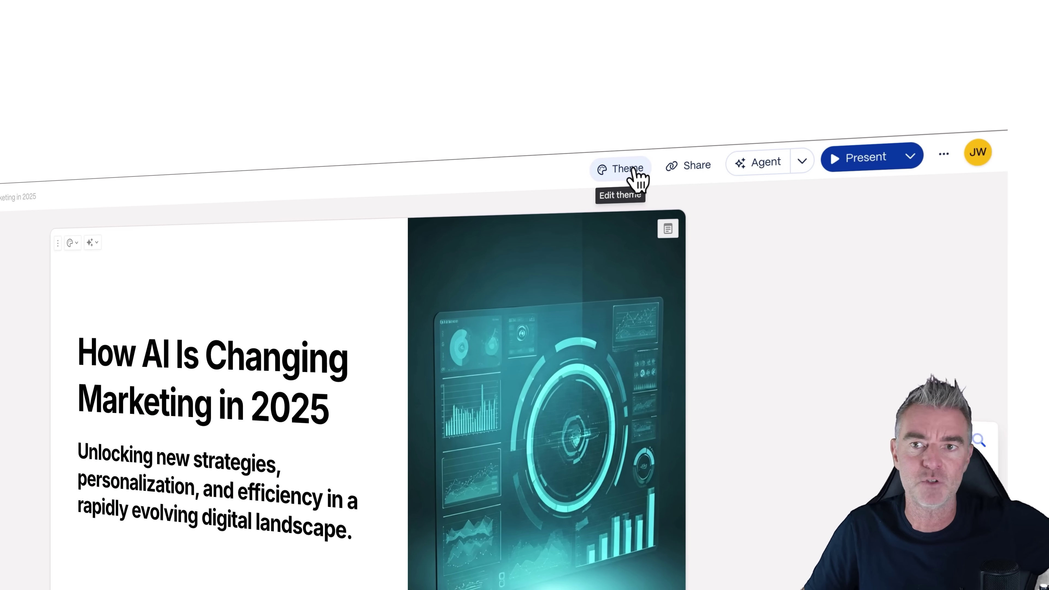
Try the Piano theme on the deck, then switch it to the dark Atacama theme
left_click(633, 170)
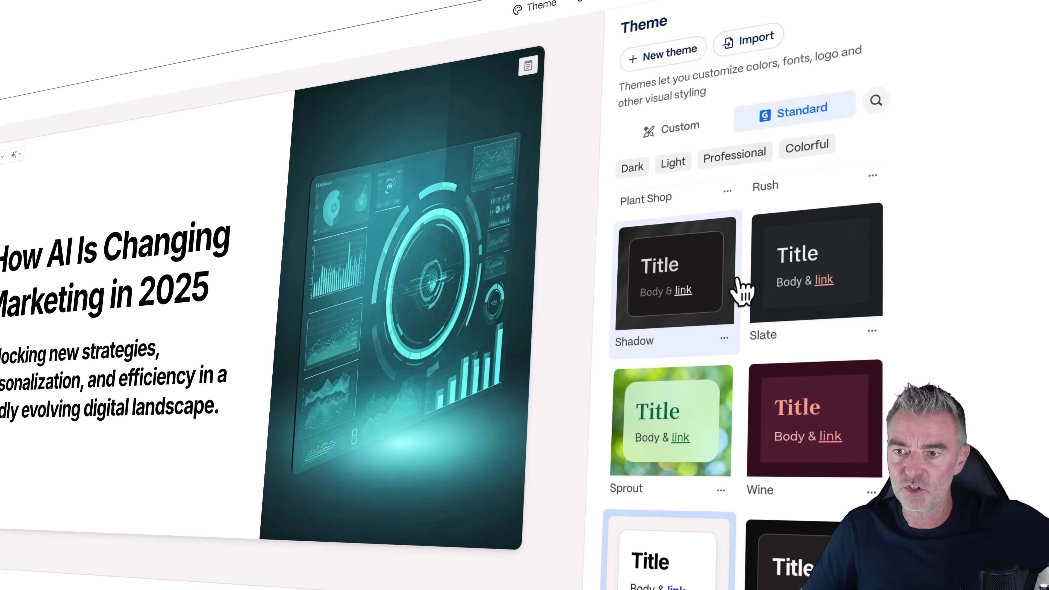
scroll(679, 405, "down", 15)
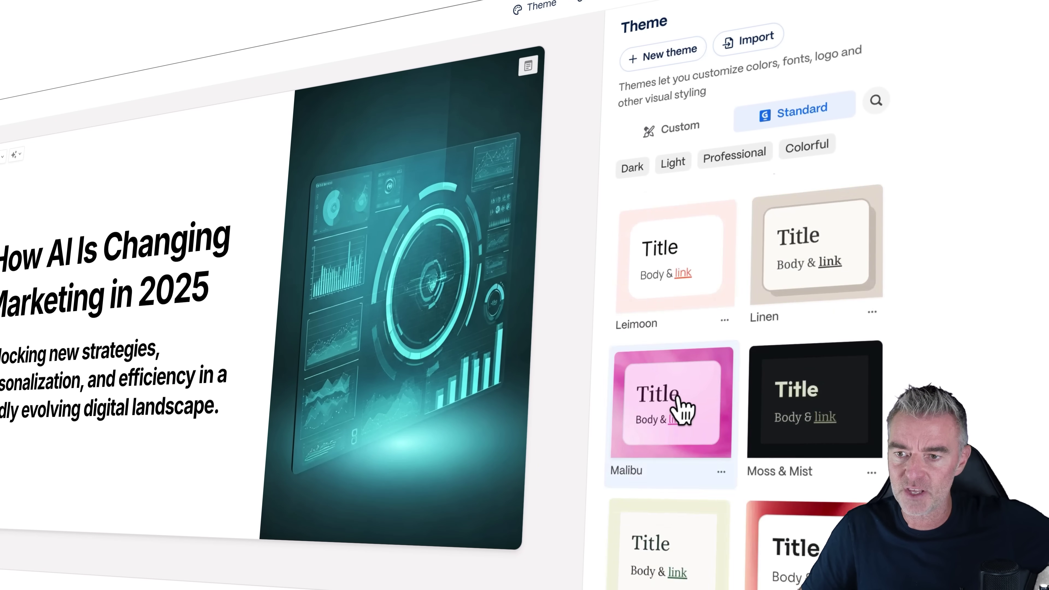
scroll(679, 407, "up", 2)
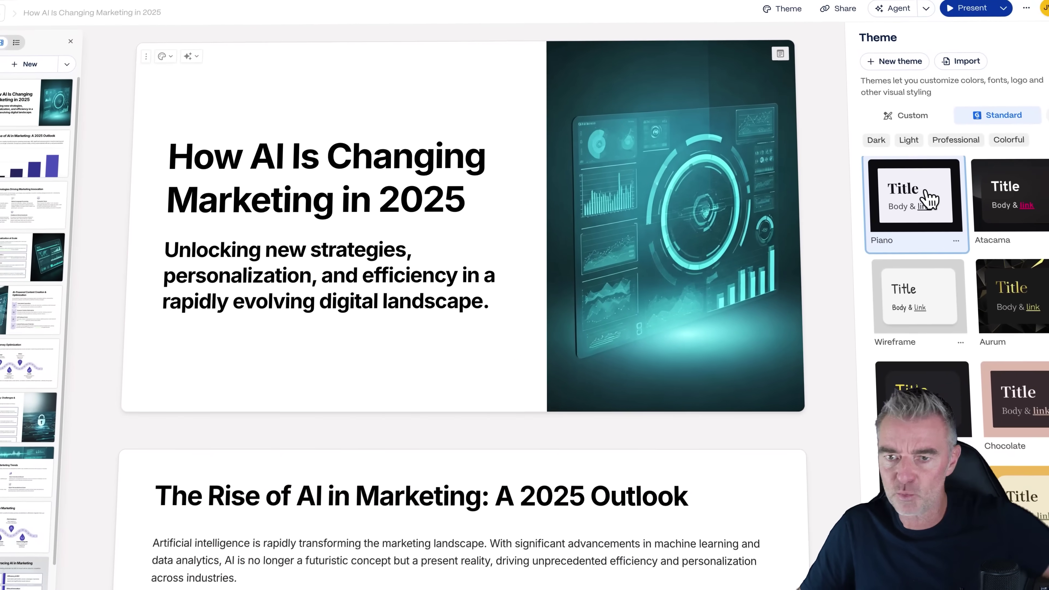
left_click(733, 243)
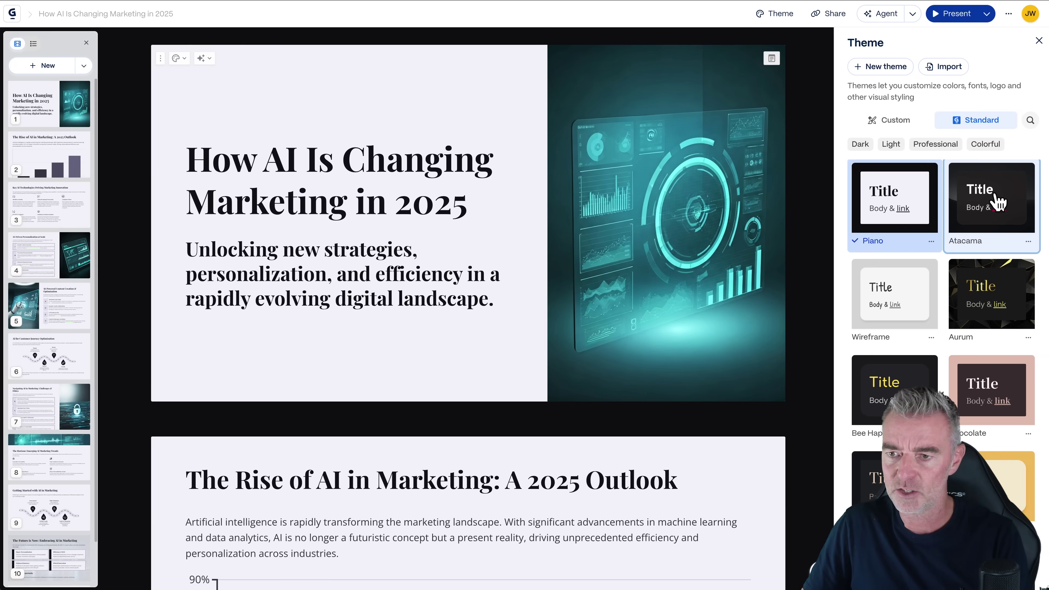
left_click(1000, 201)
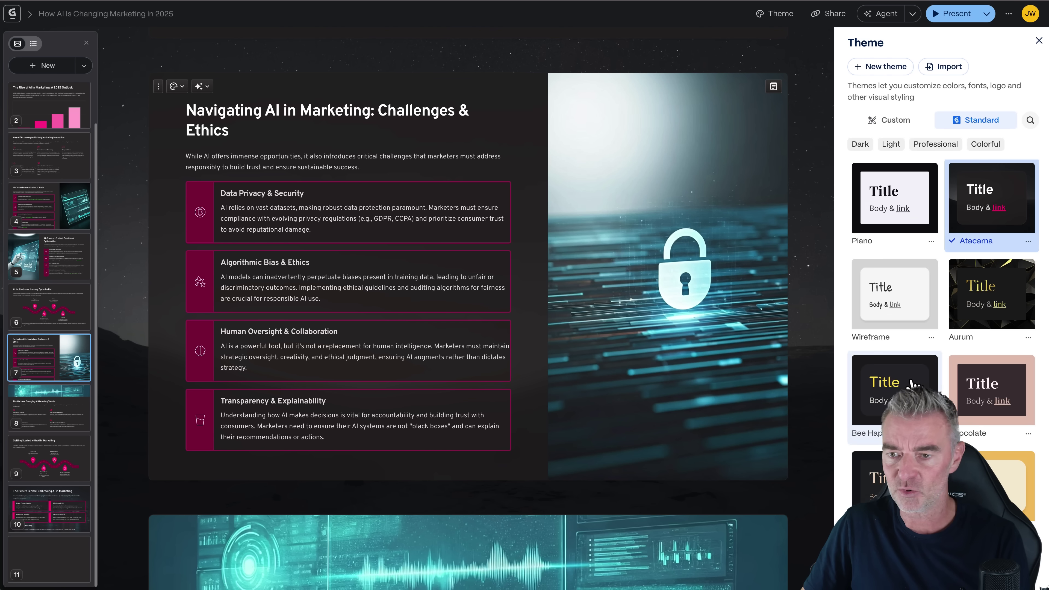
Show the workspace's custom themes, revealing the FastBots theme
scroll(913, 384, "down", 10)
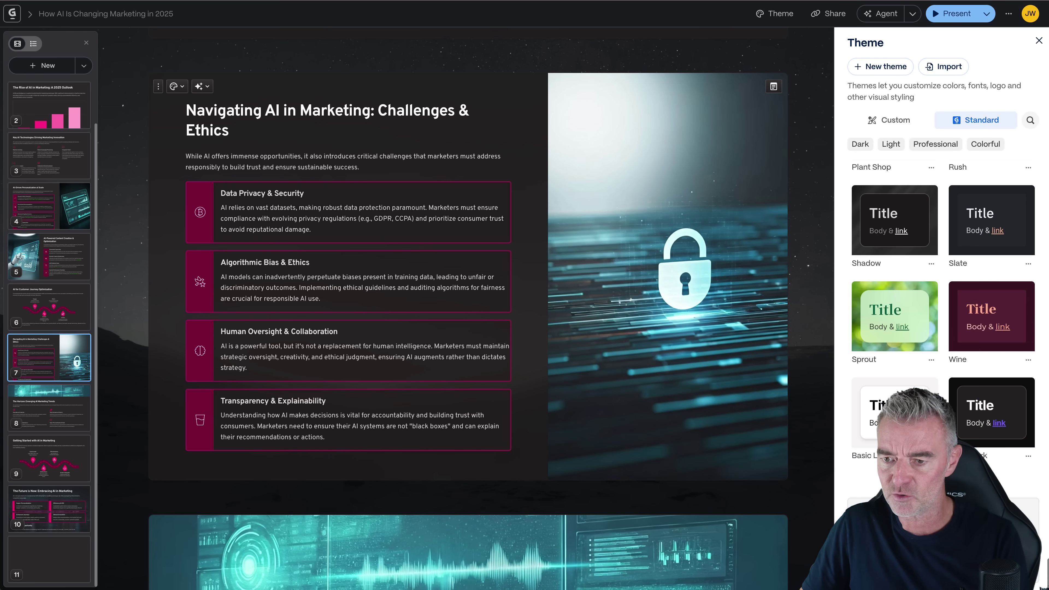
scroll(925, 321, "down", 5)
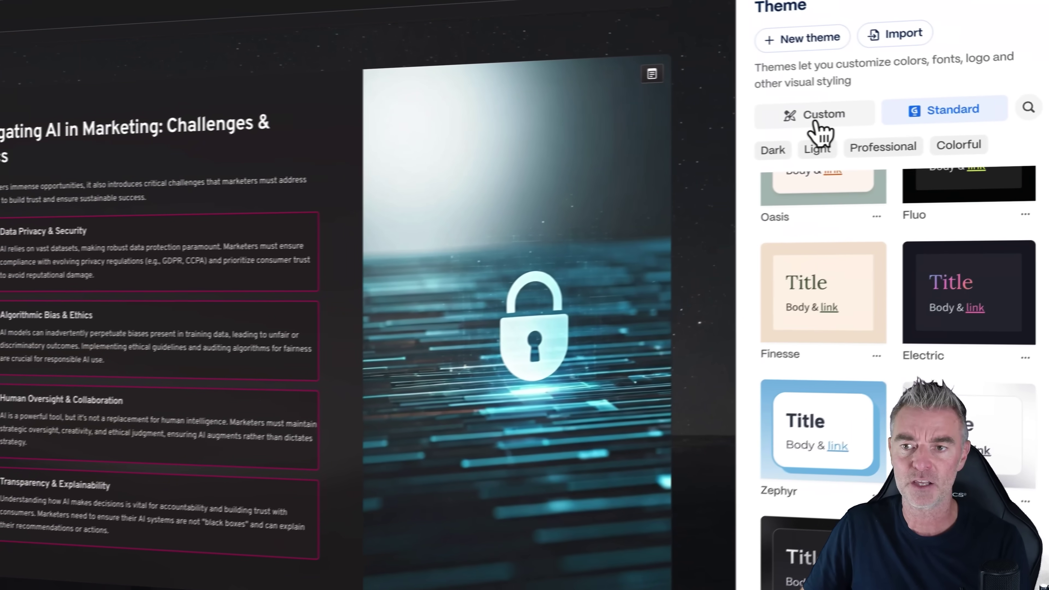
left_click(813, 120)
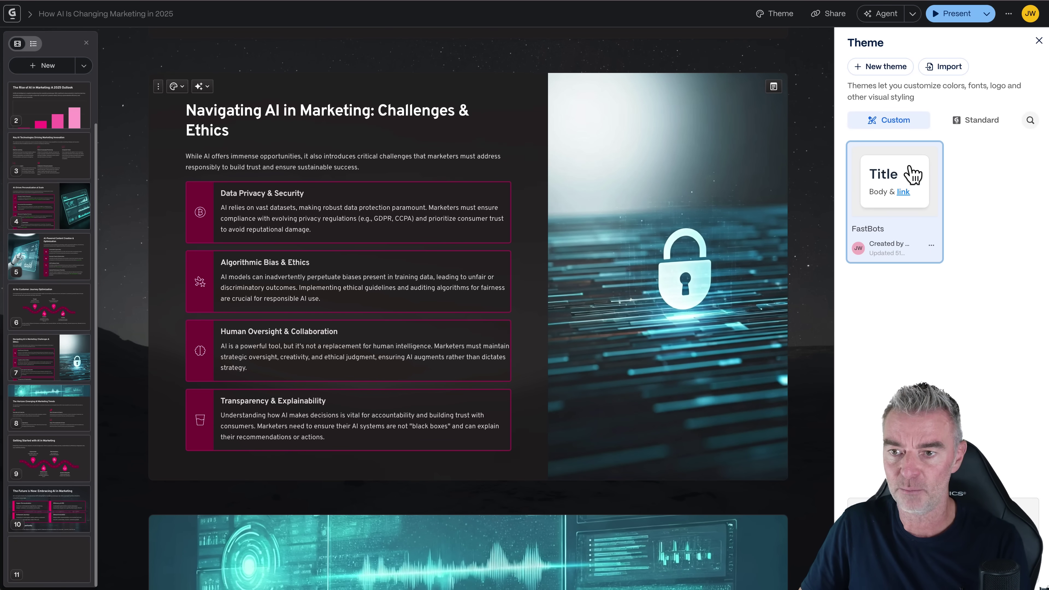
Apply the FastBots theme to the deck and open it in the theme editor
left_click(934, 250)
left_click(931, 245)
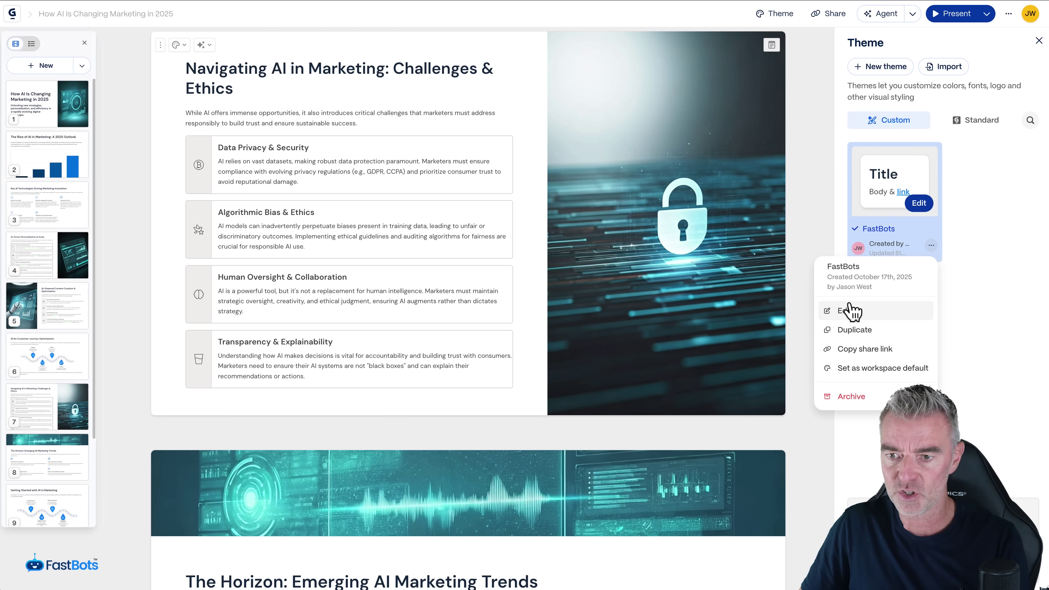
left_click(840, 312)
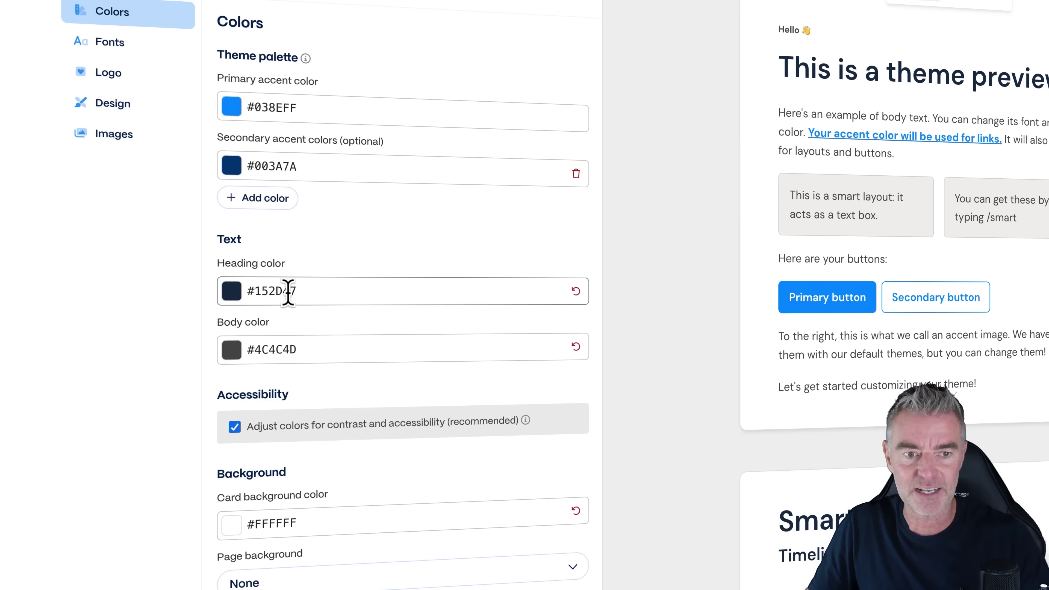
scroll(306, 339, "down", 2)
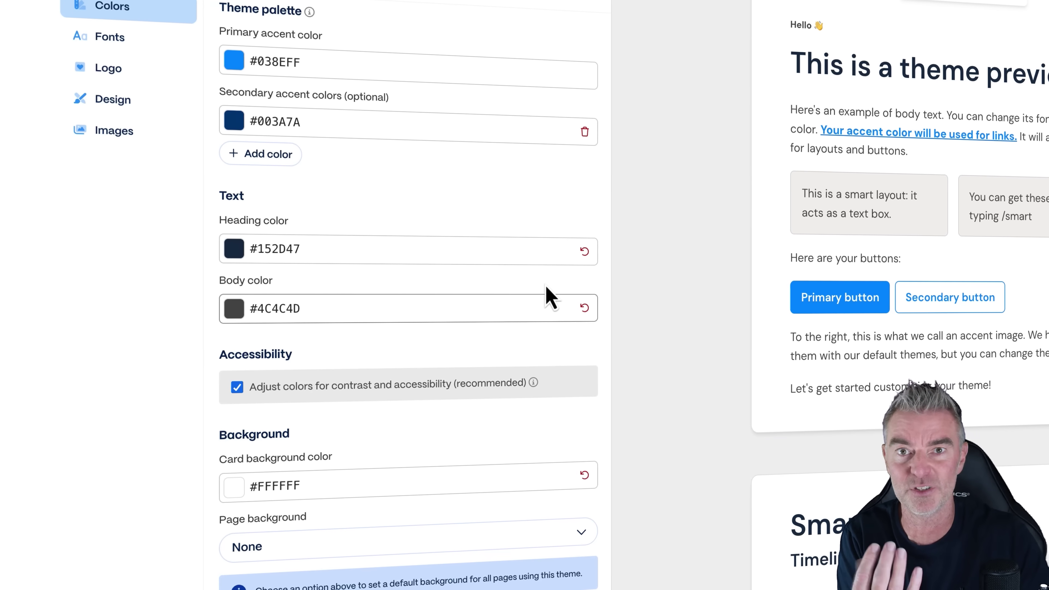
Browse the FastBots heading font options without changing them
left_click(82, 37)
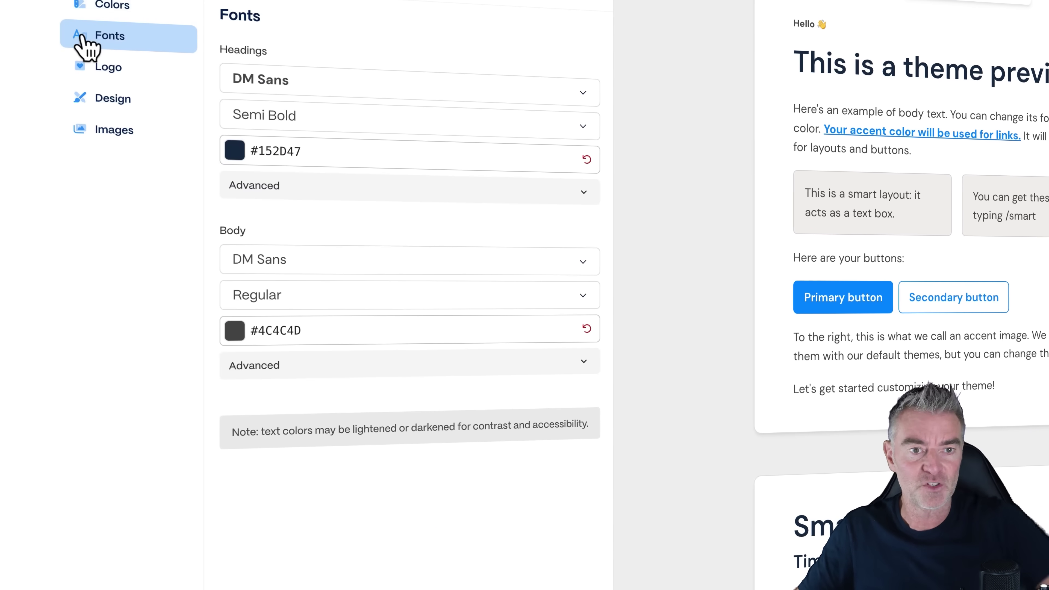
left_click(301, 83)
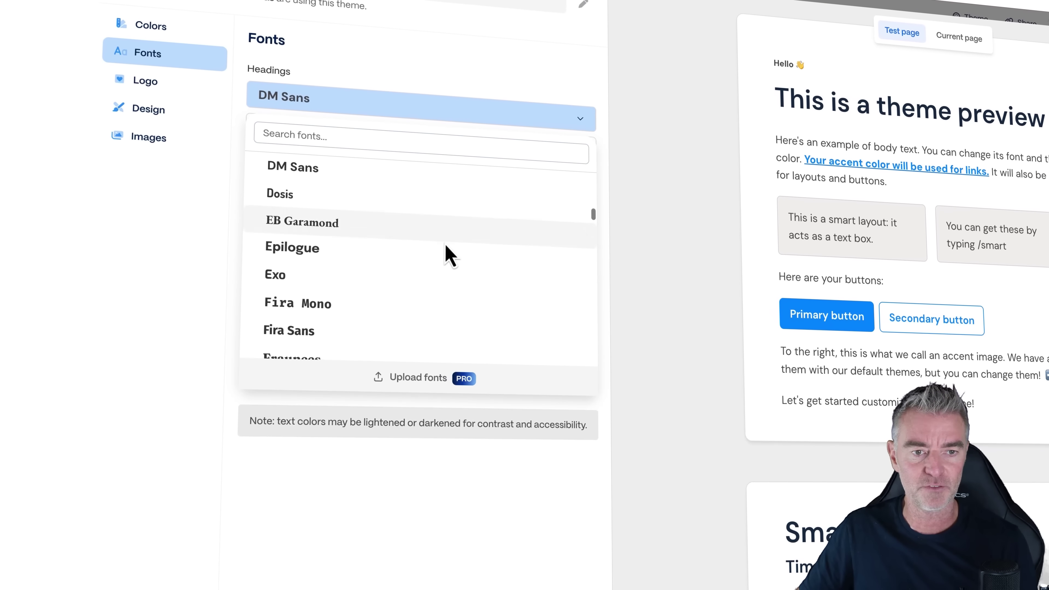
scroll(433, 247, "down", 5)
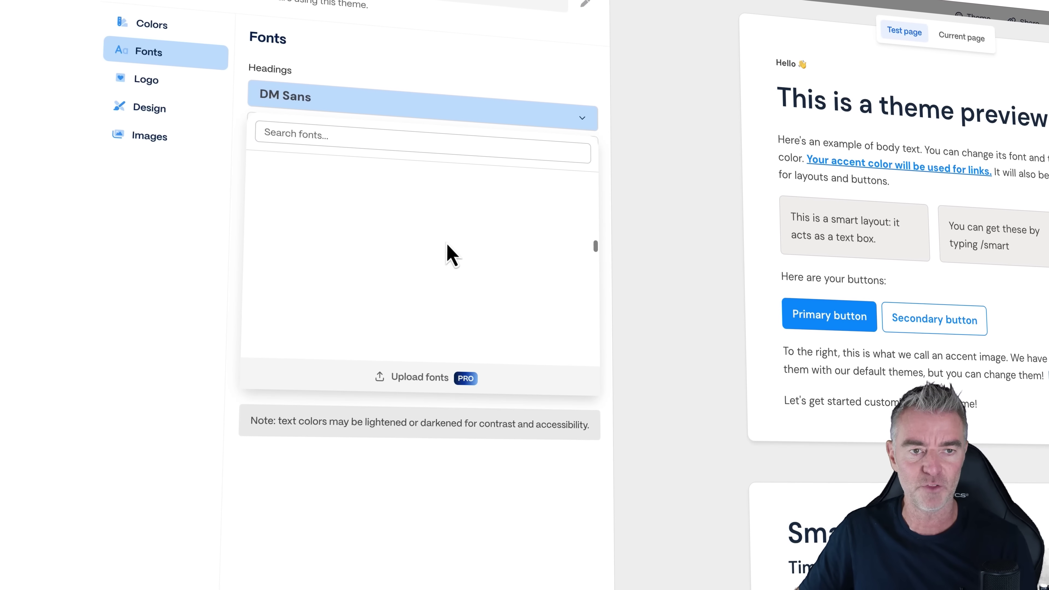
left_click(512, 75)
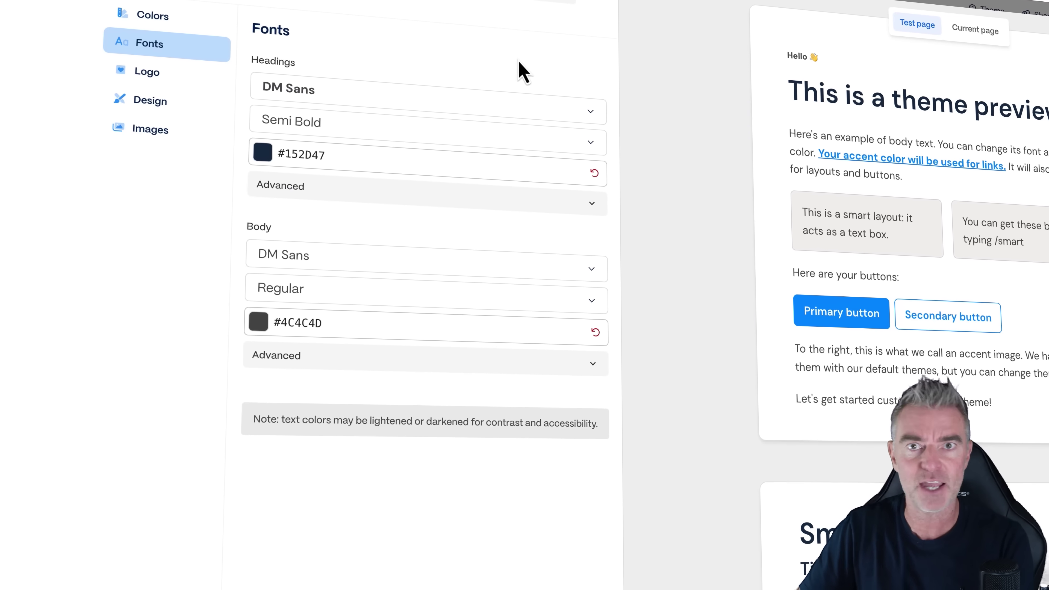
Review the theme's logo, card, block, button and AI image style settings, ending on Colors
left_click(133, 71)
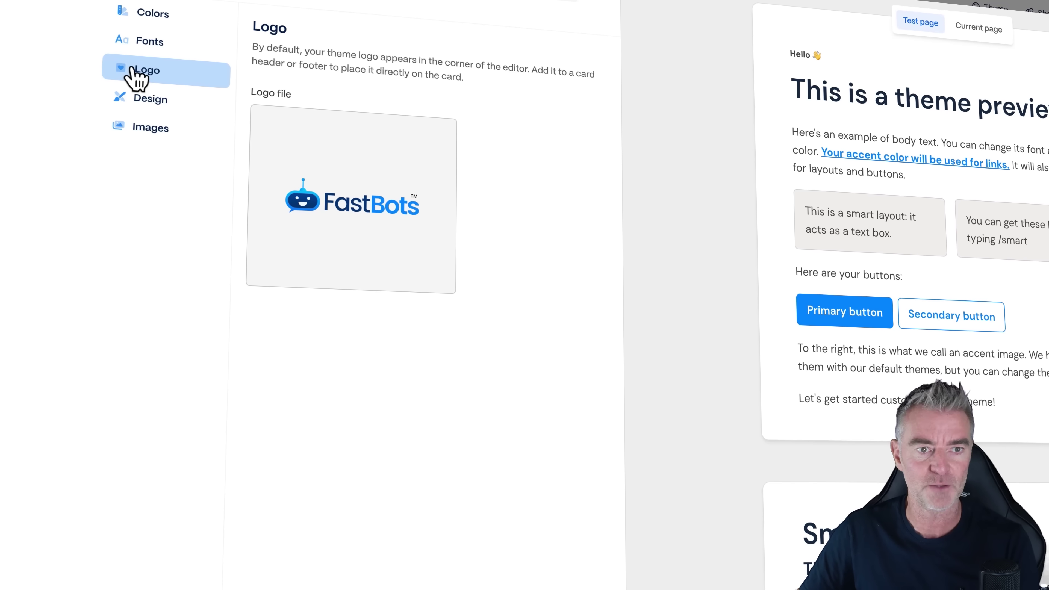
left_click(153, 100)
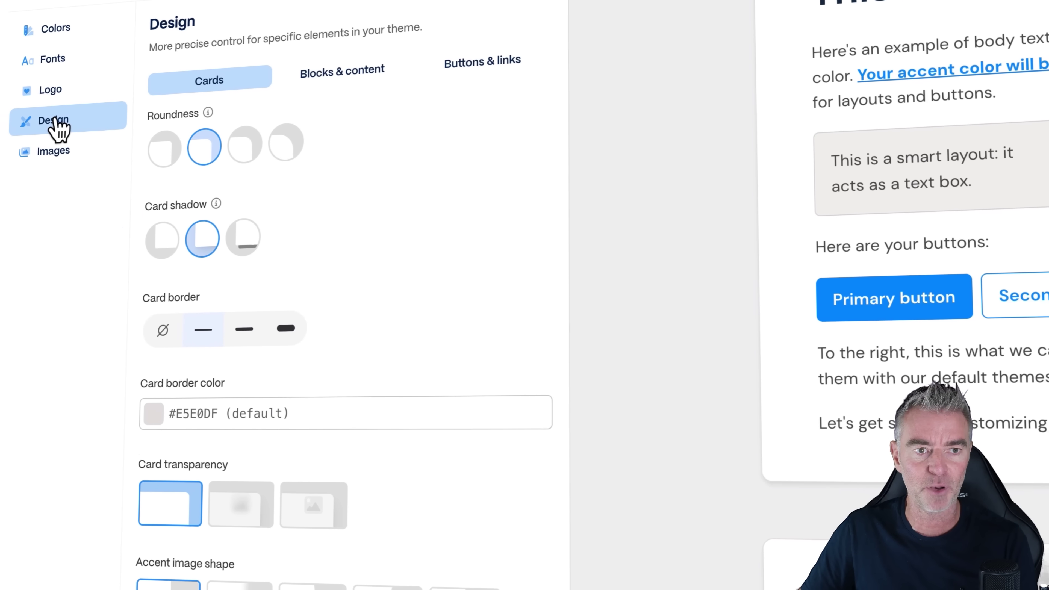
left_click(326, 71)
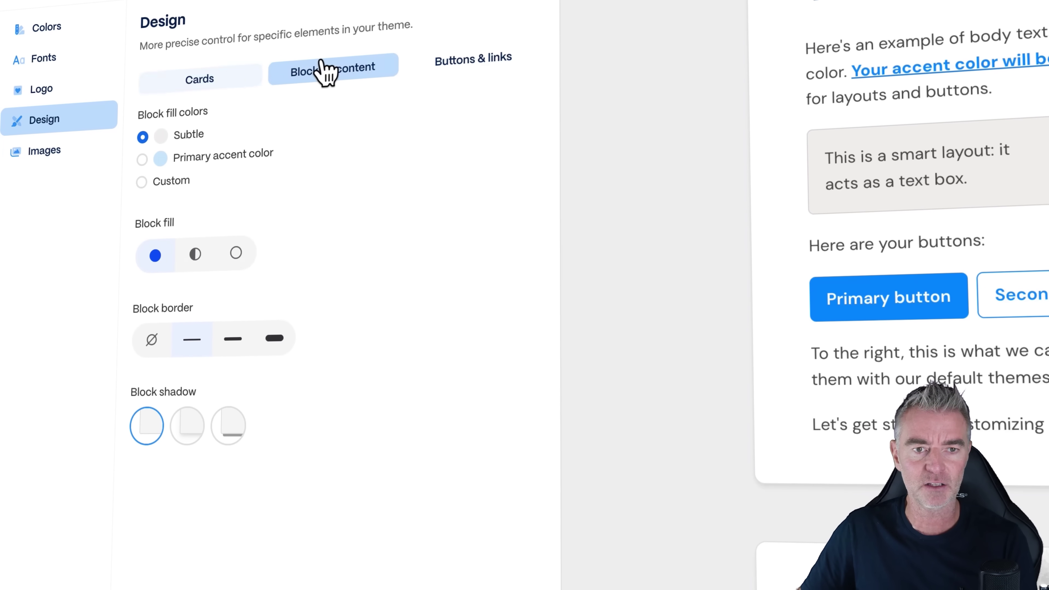
left_click(444, 62)
left_click(225, 92)
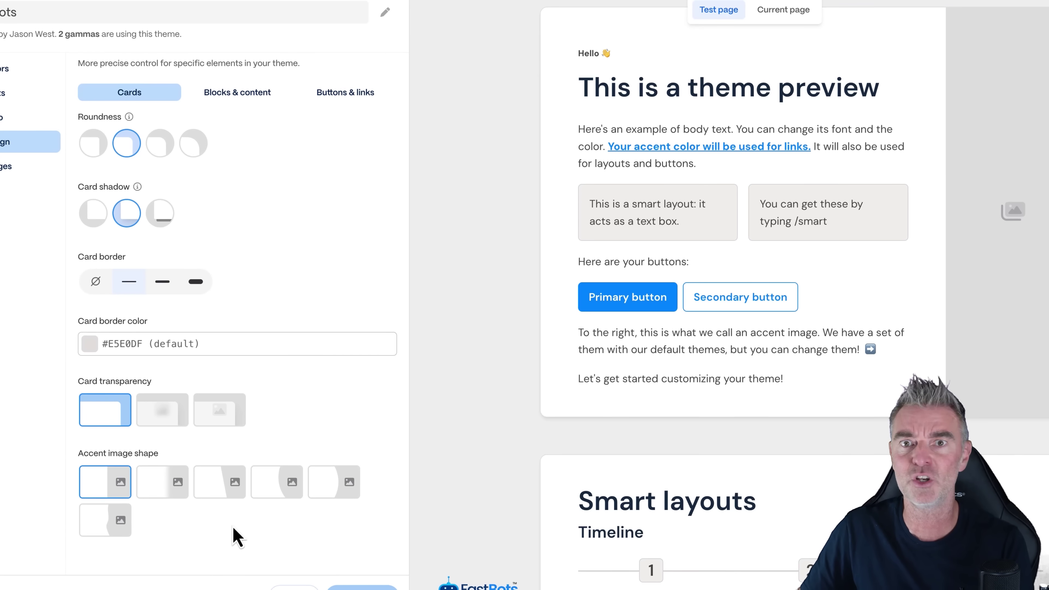
left_click(8, 167)
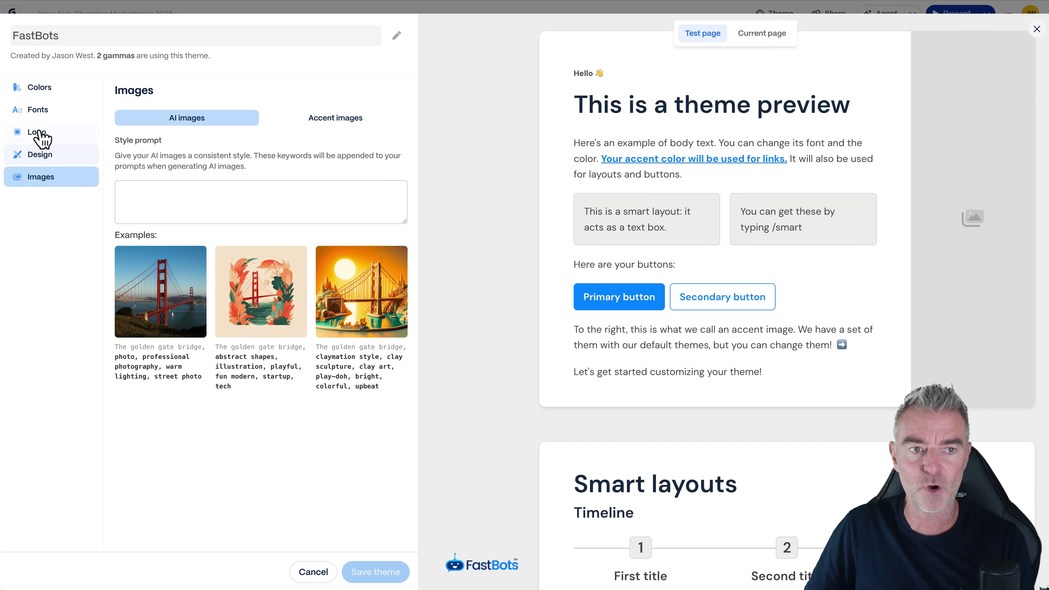
left_click(38, 88)
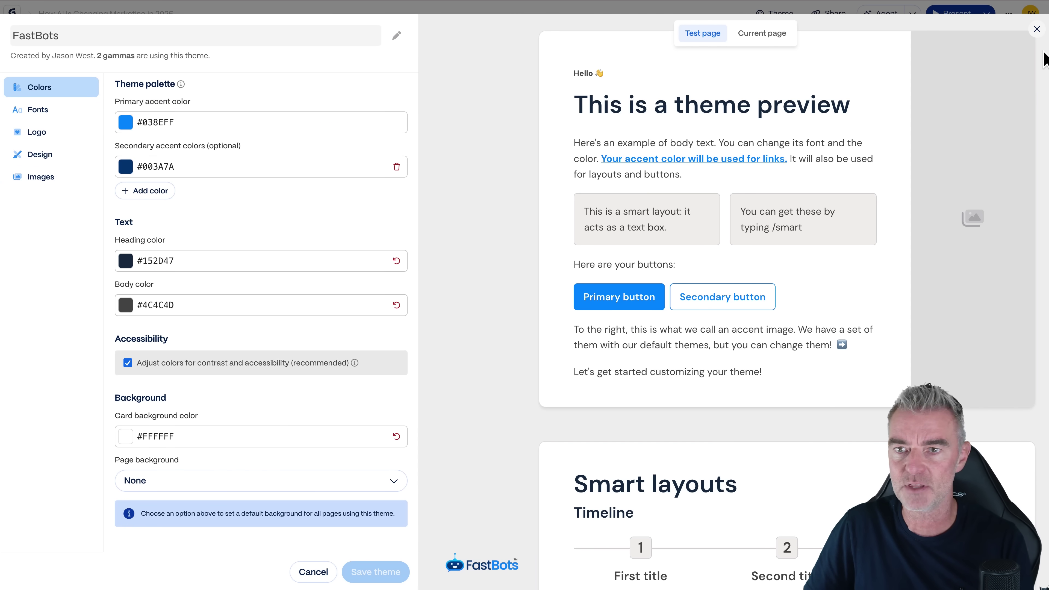
Close the theme editor and check slides 2, 4 and 9 before returning to the title slide
left_click(1036, 32)
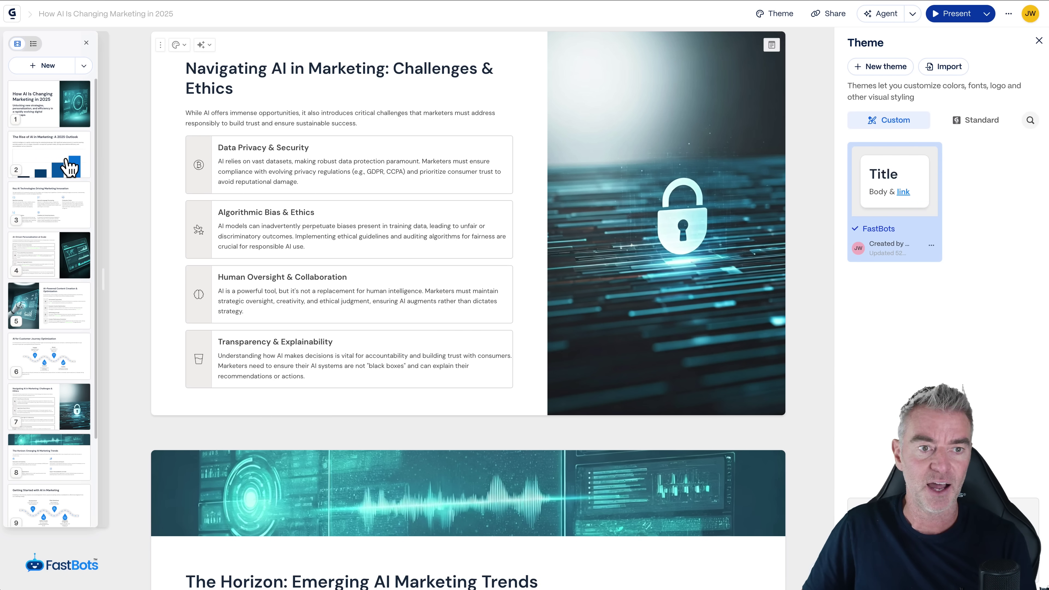
left_click(48, 154)
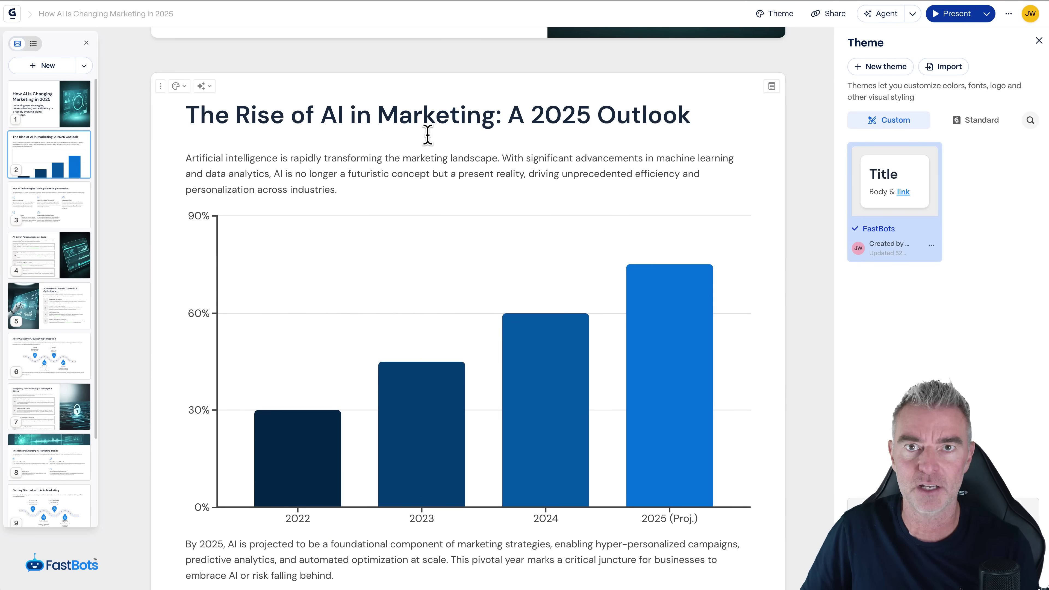
left_click(64, 275)
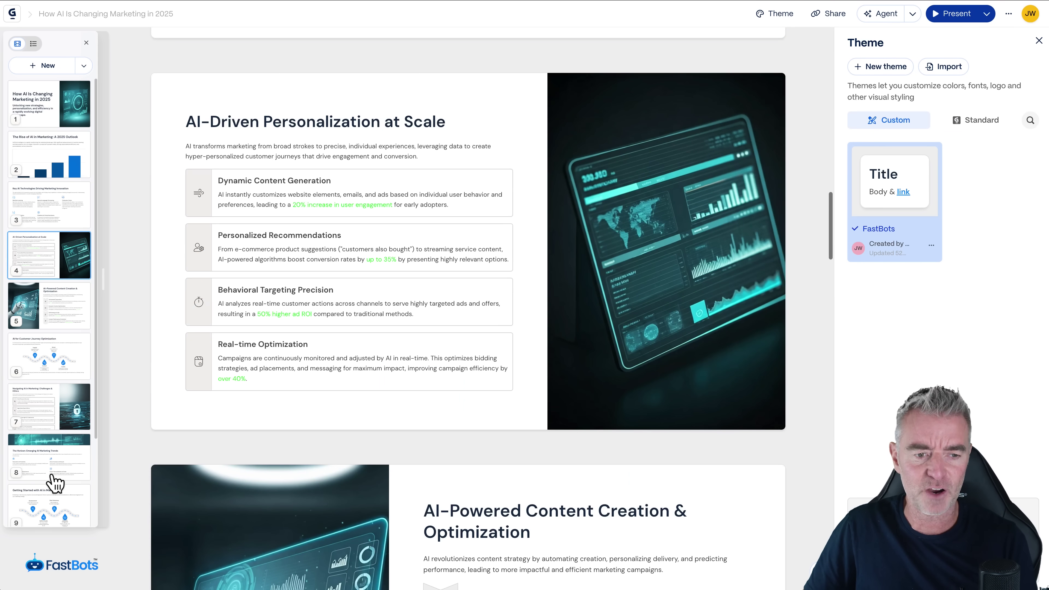
left_click(48, 515)
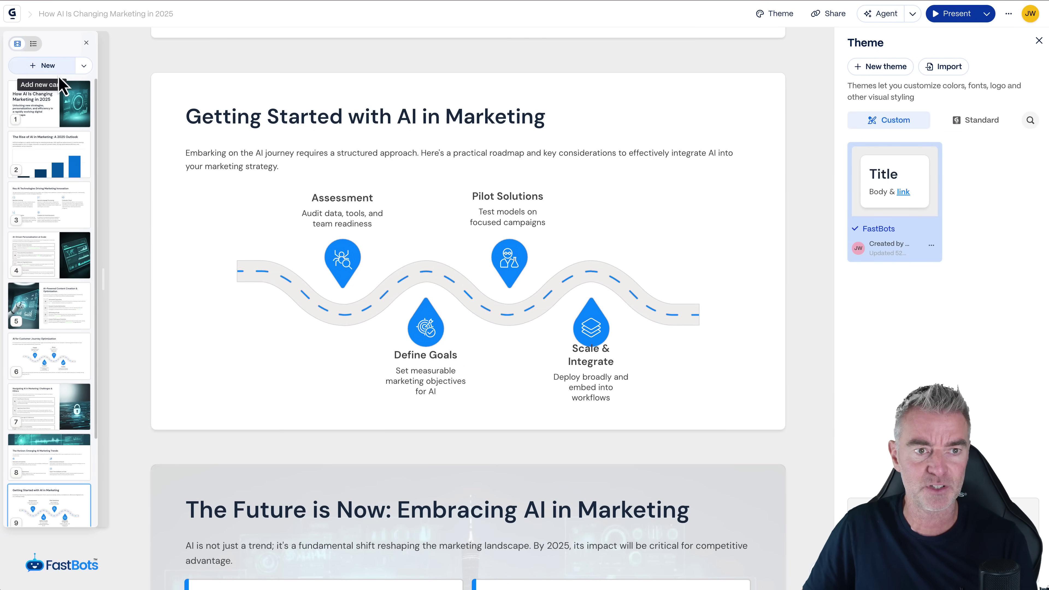
left_click(53, 108)
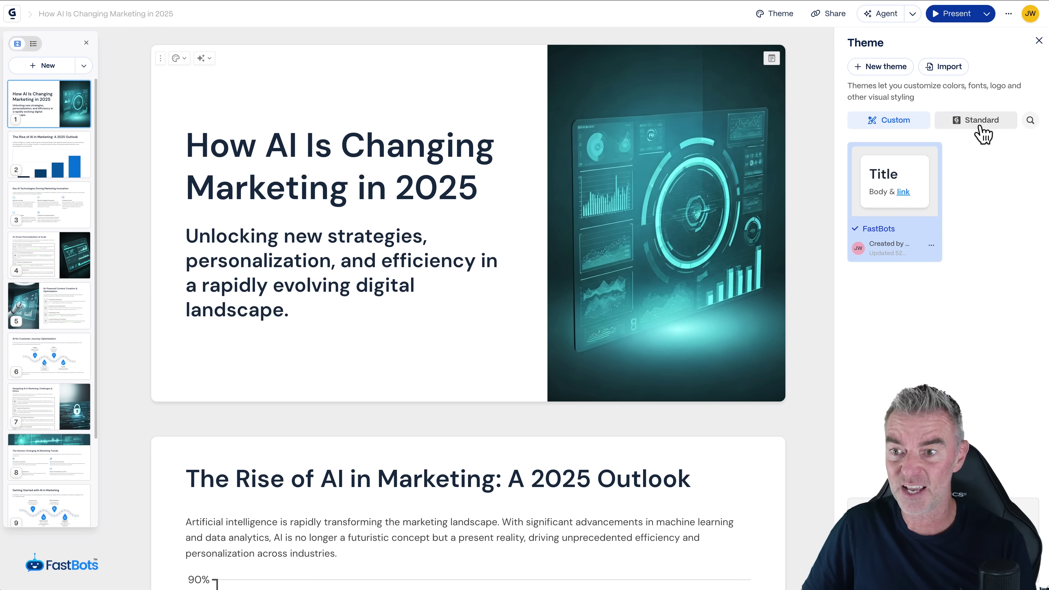
Apply the dark purple Nebulae theme to the deck and open the Share dialog
left_click(982, 120)
scroll(937, 363, "down", 3)
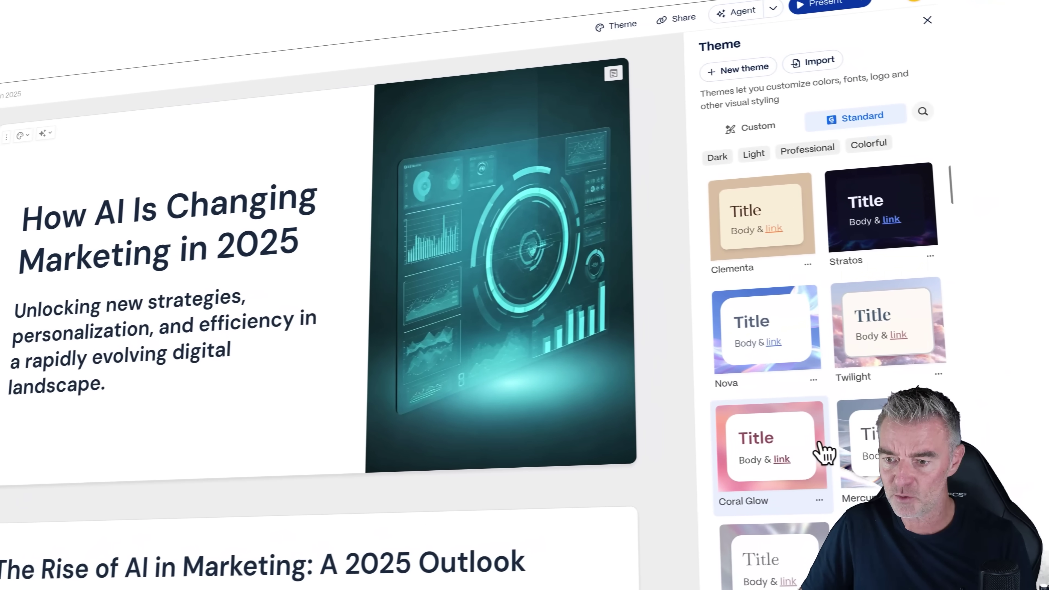
scroll(824, 455, "down", 5)
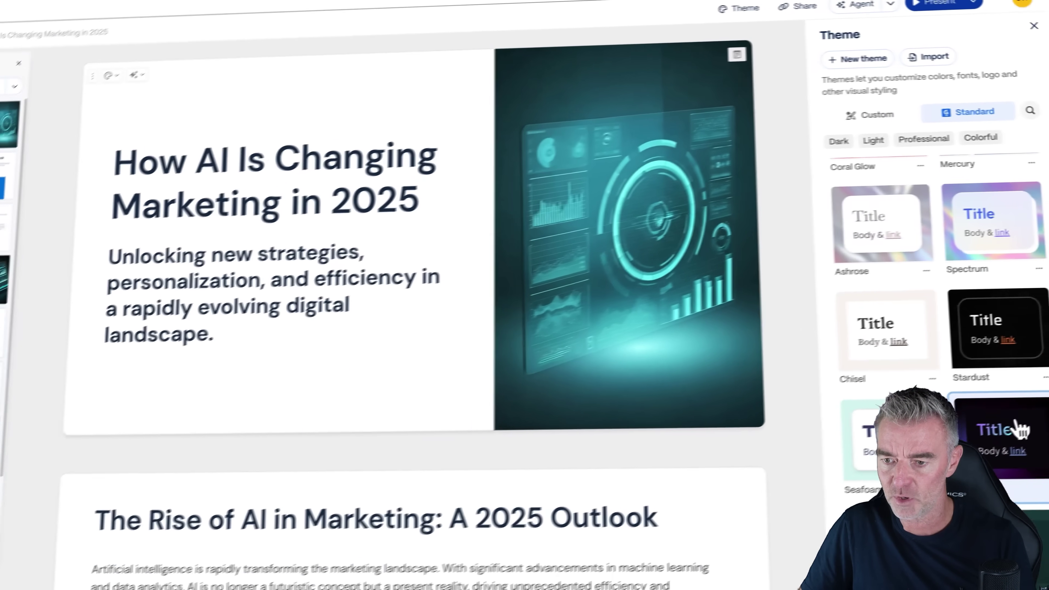
left_click(868, 480)
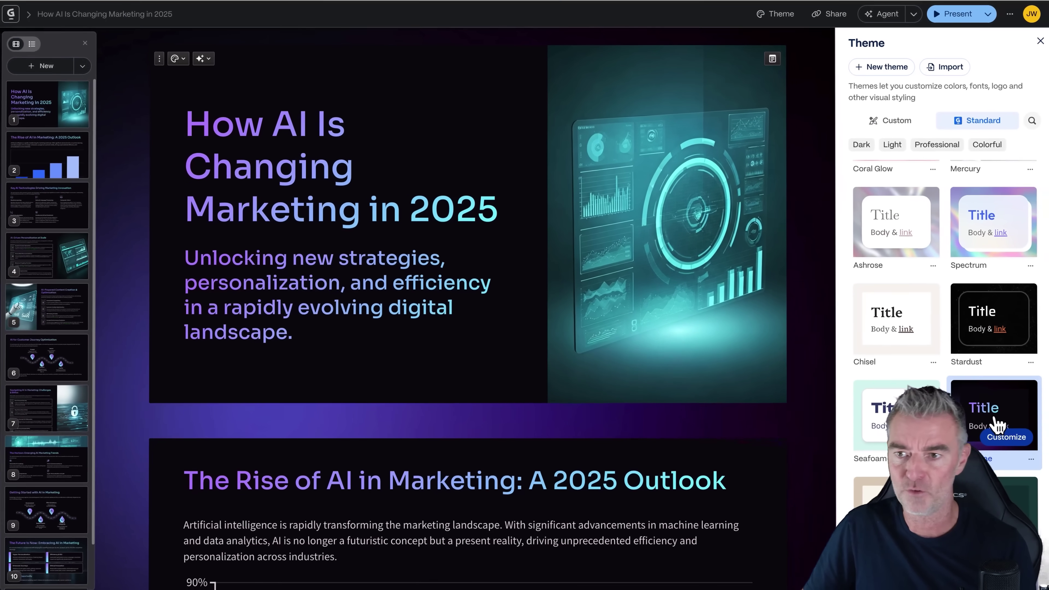
left_click(987, 15)
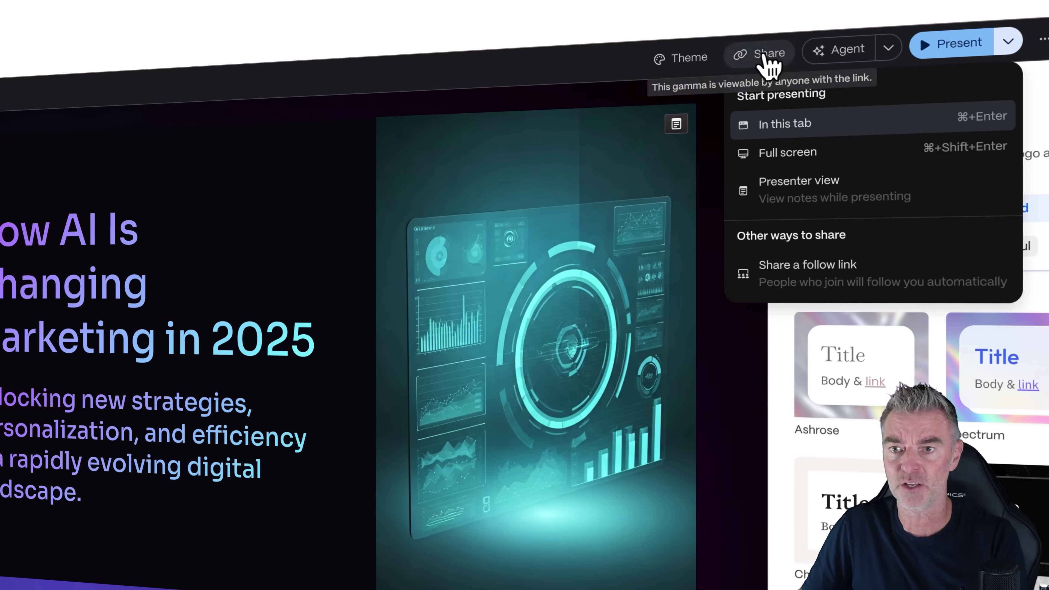
left_click(768, 58)
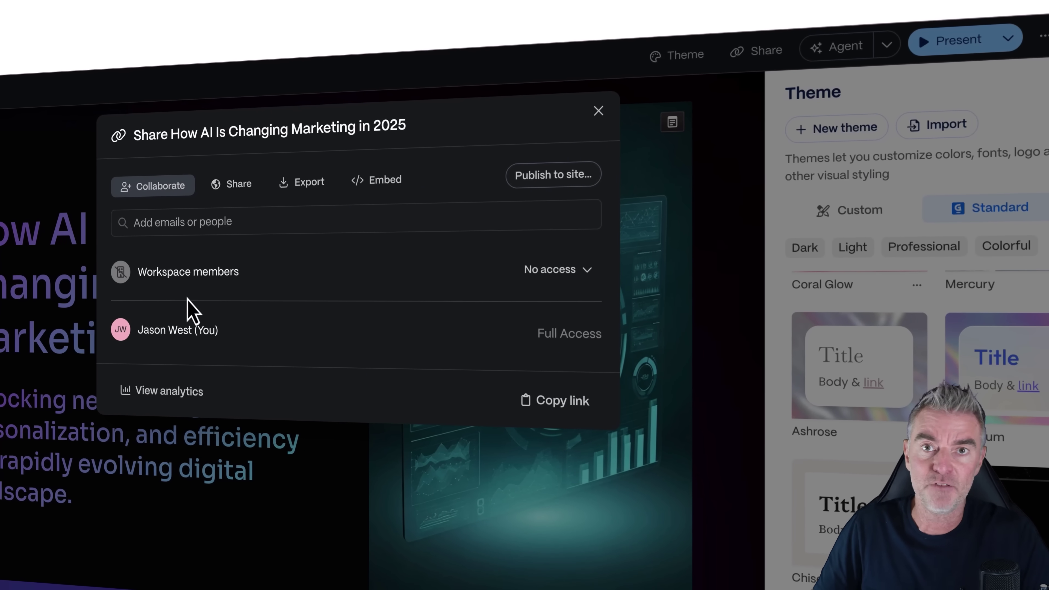
Copy the deck's share link, then export the deck as a PowerPoint file
left_click(215, 187)
left_click(553, 285)
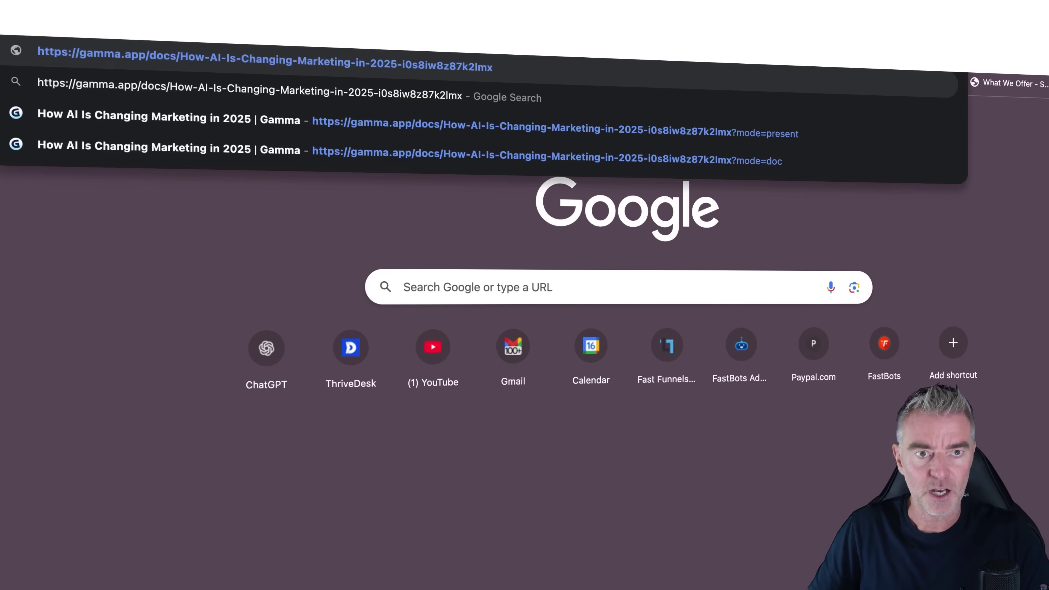
key("Return")
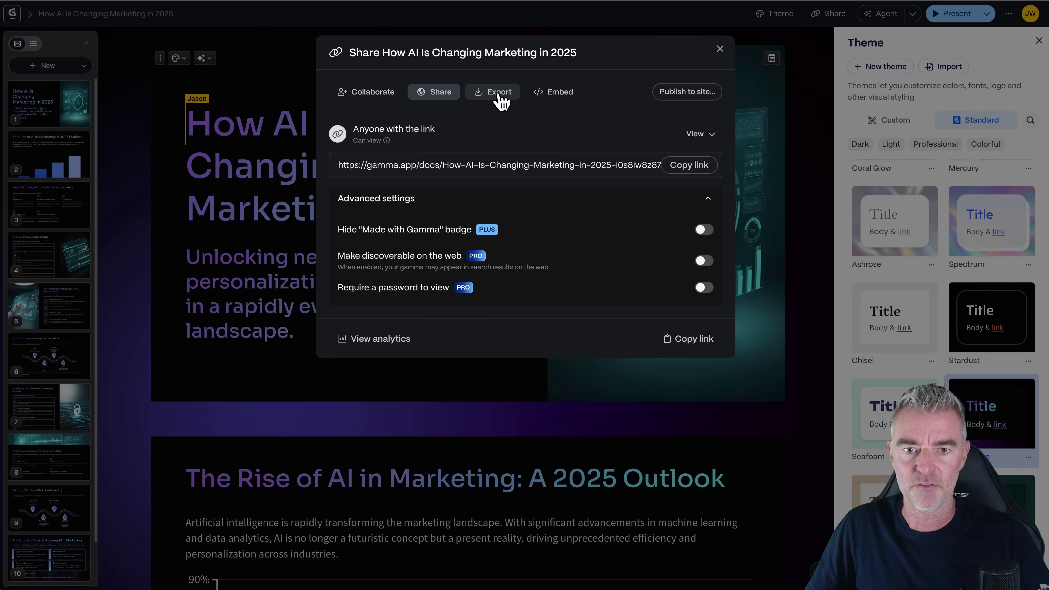
left_click(499, 92)
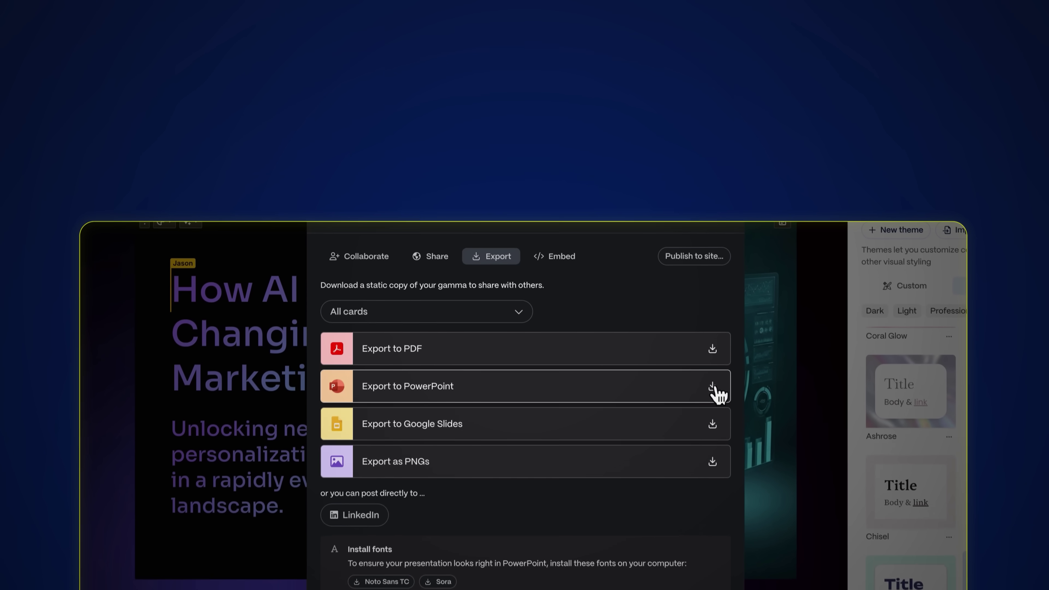
left_click(713, 387)
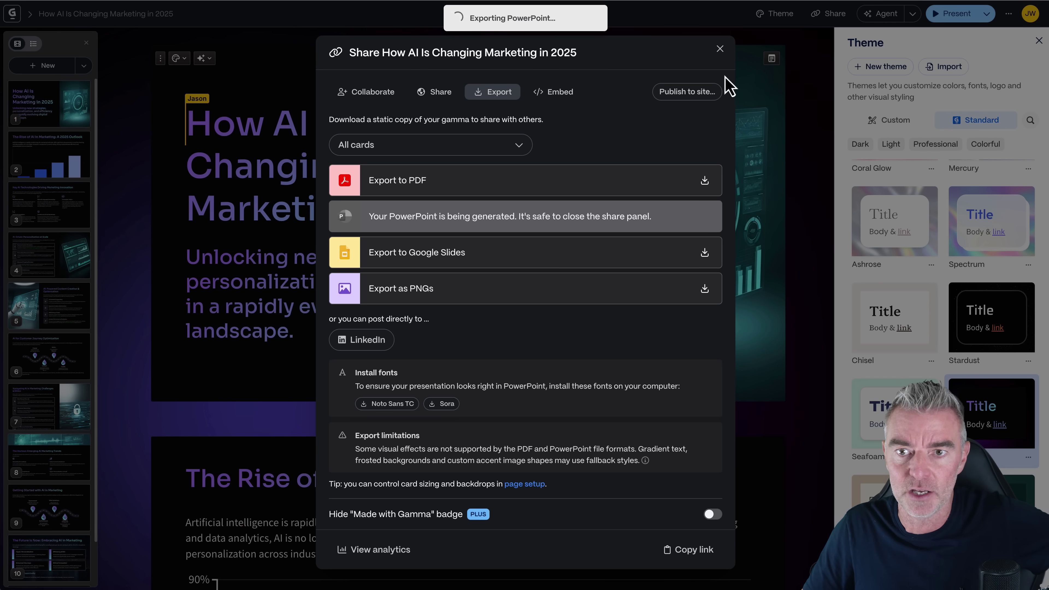
Copy the deck's iframe embed code, then dismiss the export notice and close the Share dialog
left_click(570, 95)
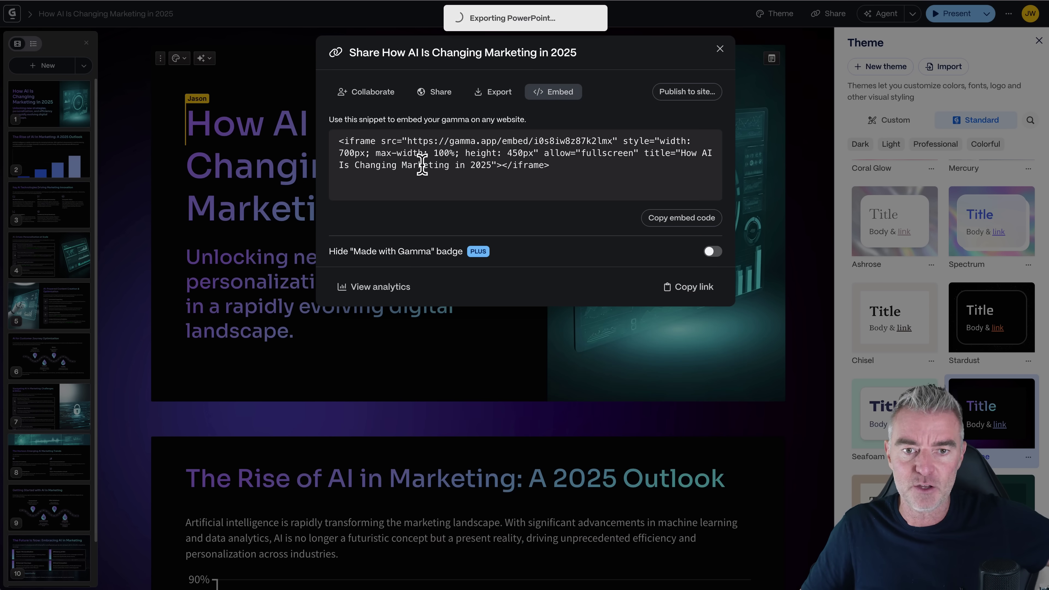
left_click(677, 219)
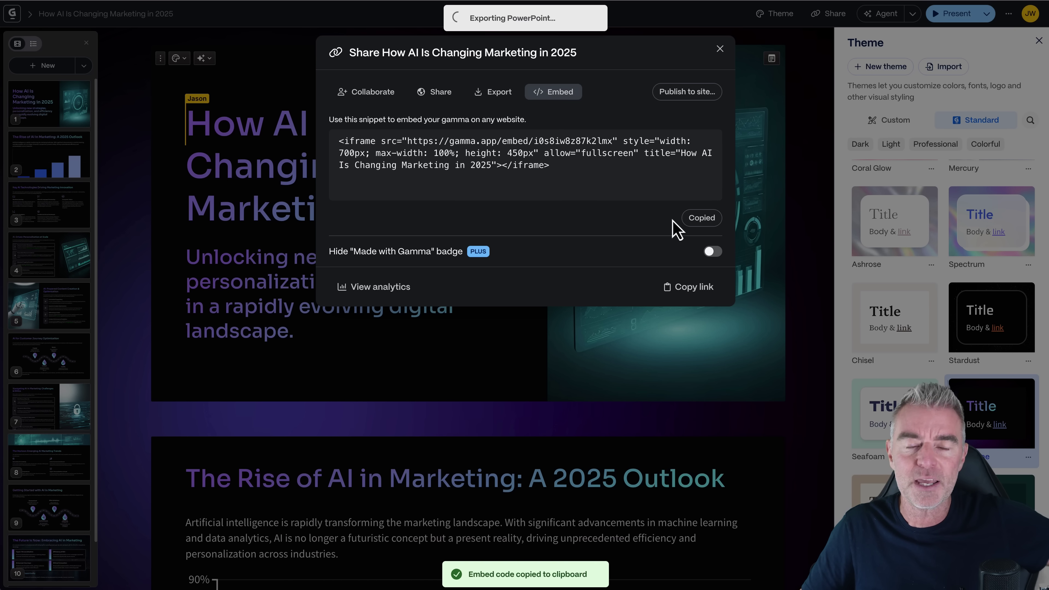
left_click(438, 168)
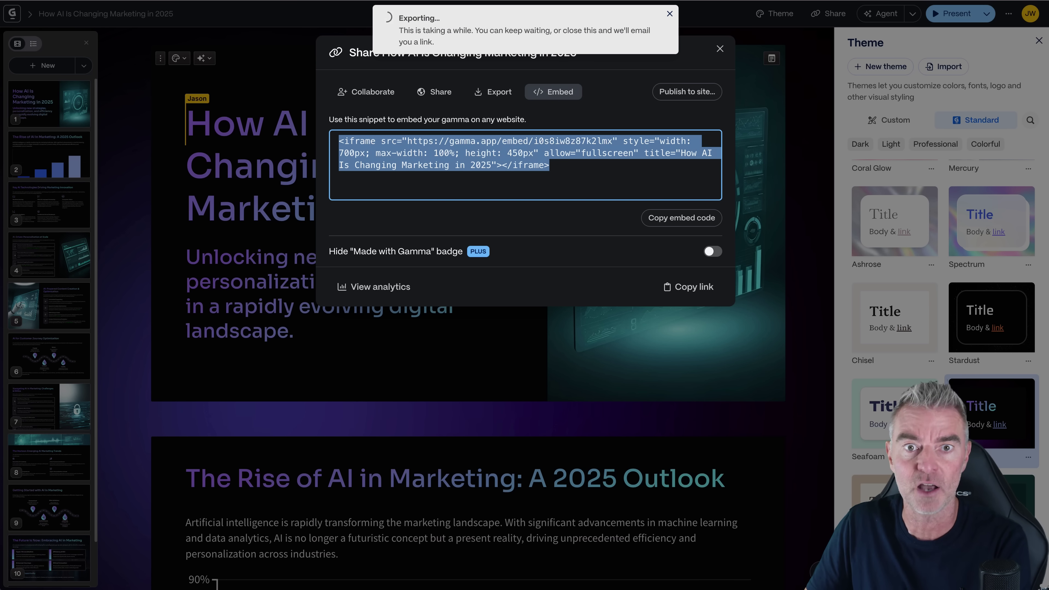
left_click(670, 13)
left_click(720, 48)
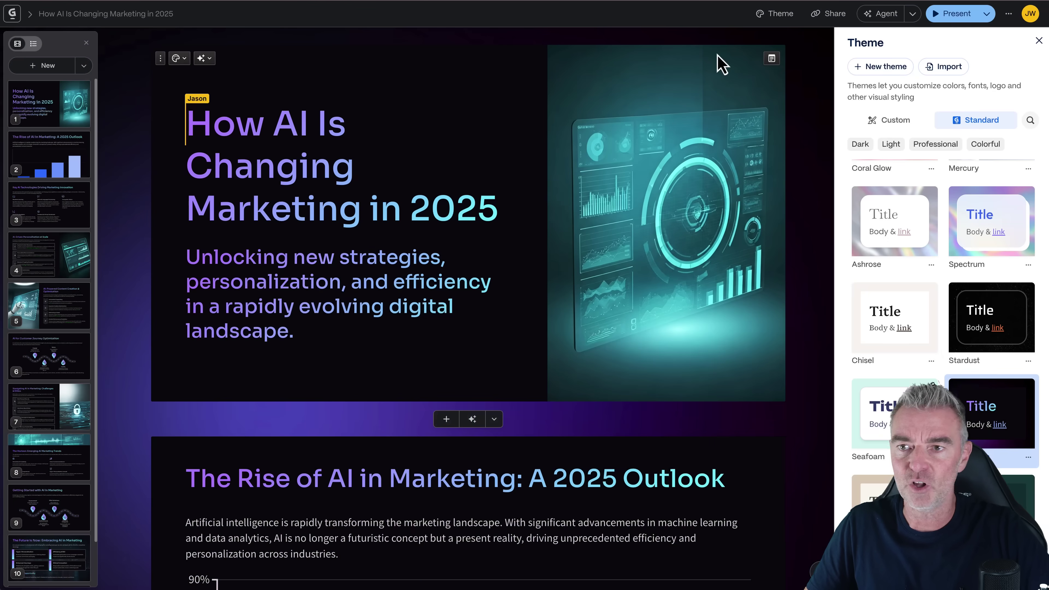
Ask the Agent to add a photo of a robot at a computer to the title slide's image
left_click(1008, 14)
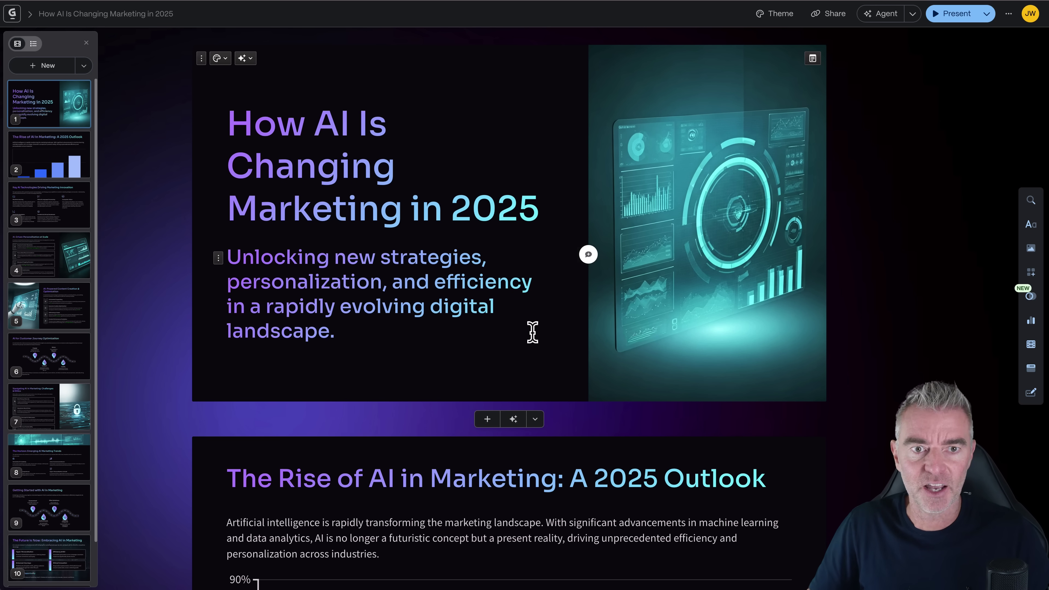
scroll(532, 332, "down", 2)
scroll(533, 332, "down", 2)
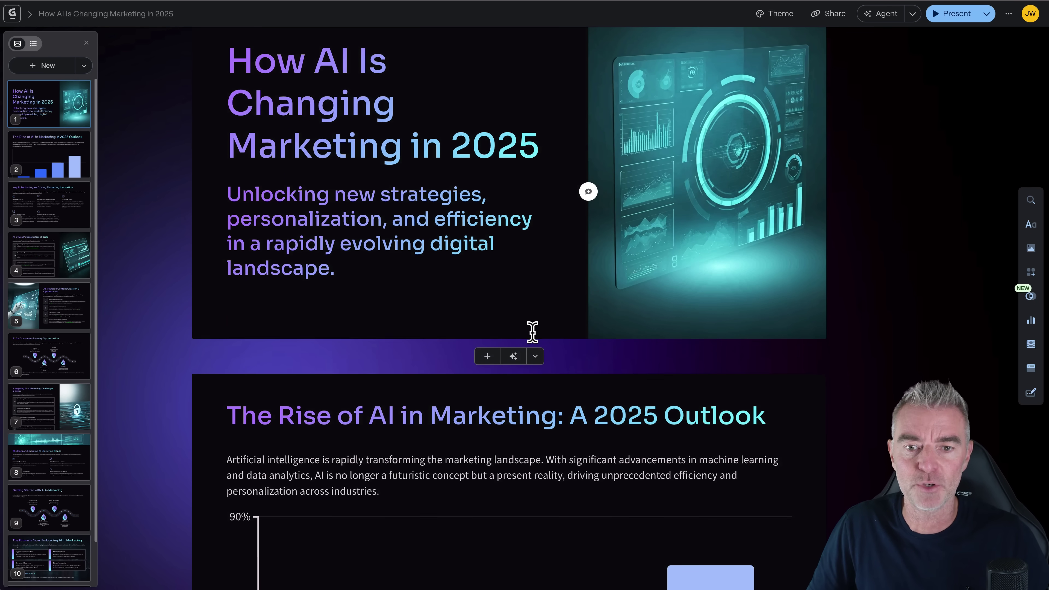
scroll(665, 153, "up", 2)
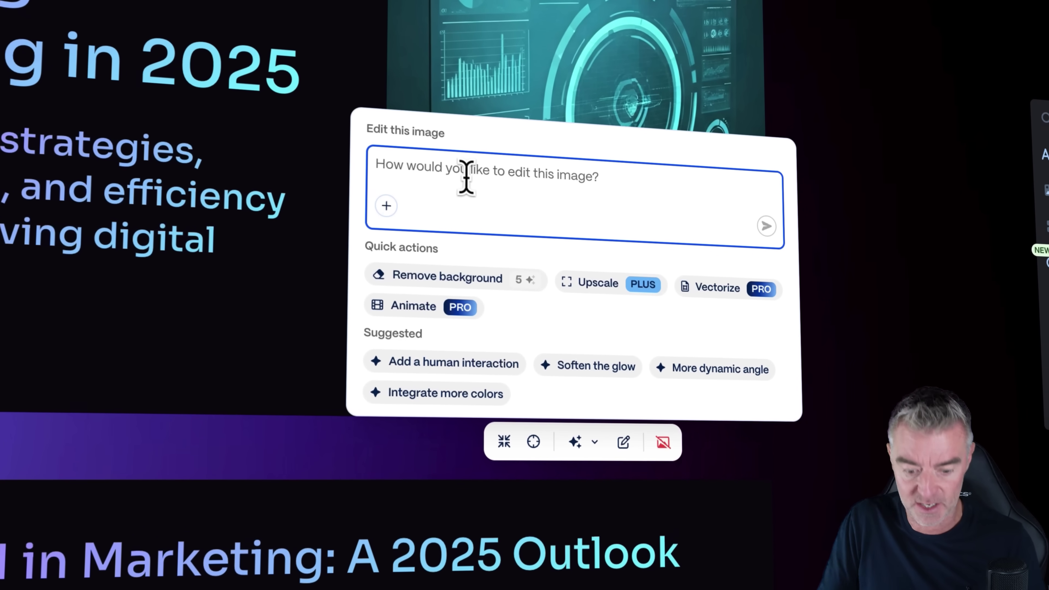
type("Can you a")
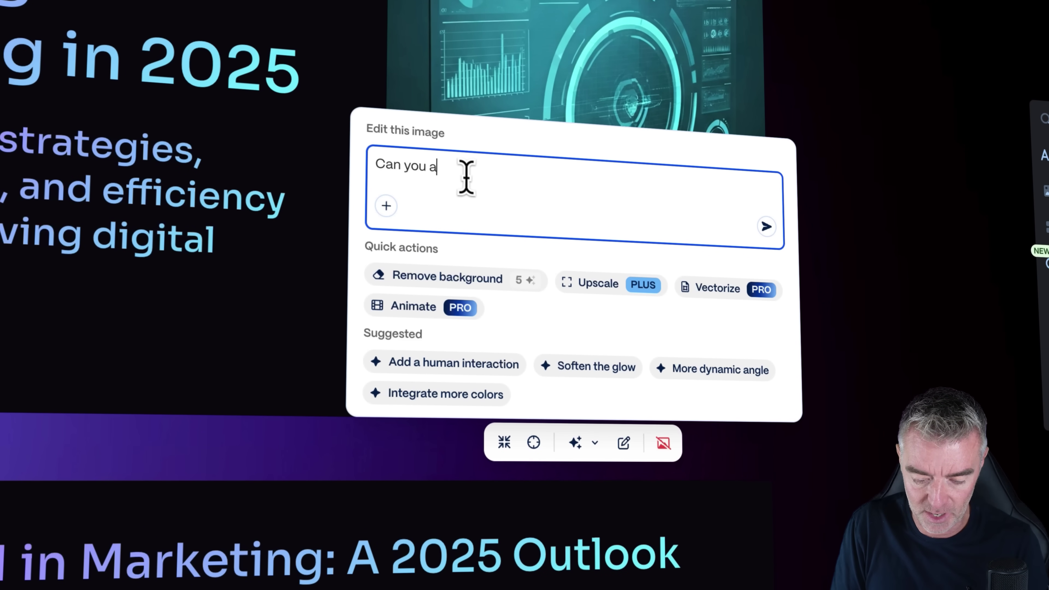
type("dd a photo of ")
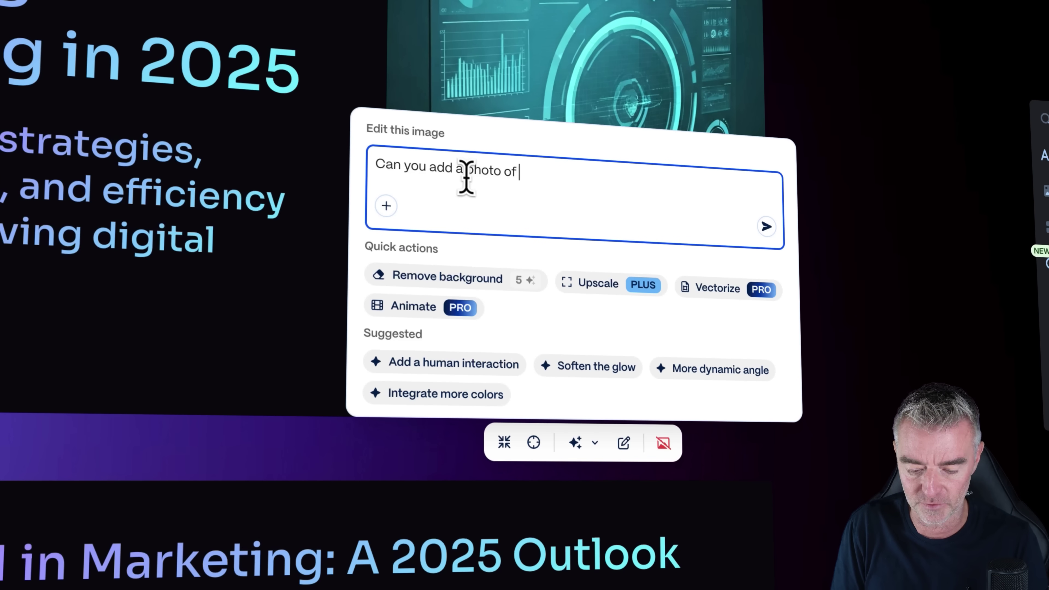
type("a robot at a com")
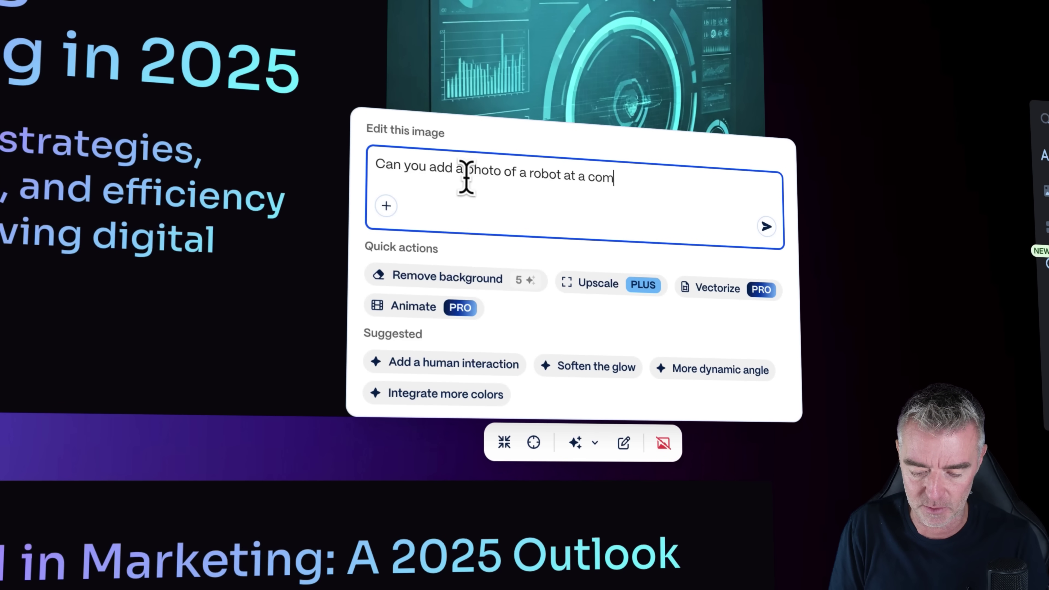
type("pter")
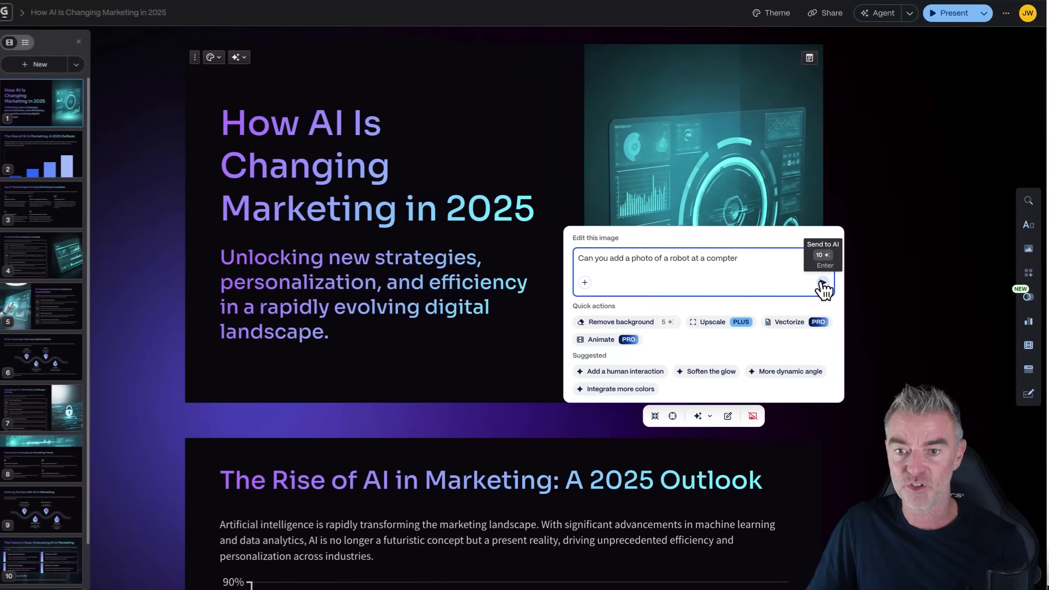
left_click(797, 287)
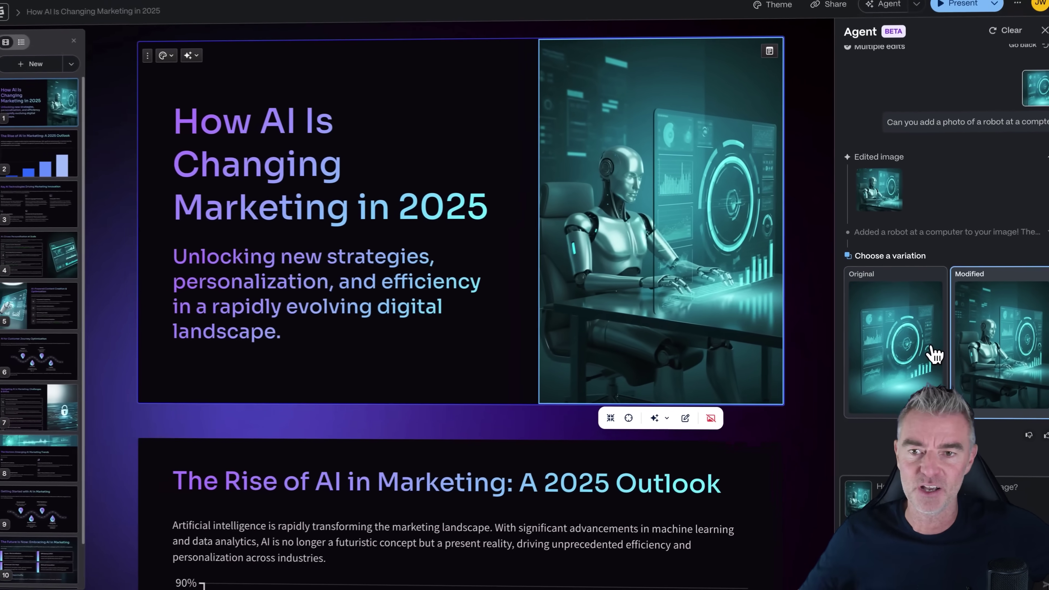
scroll(508, 202, "down", 10)
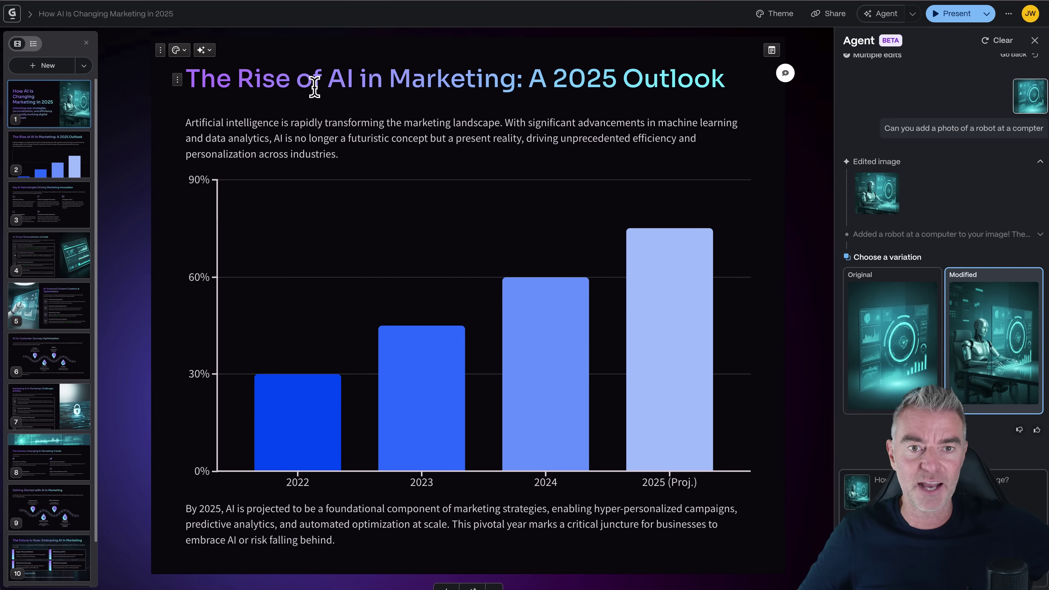
Delete the stray characters from slide 2's title, leaving 'The Rise AI in Marketing: A 2025 Outlook'
left_click(316, 78)
type("hjhj")
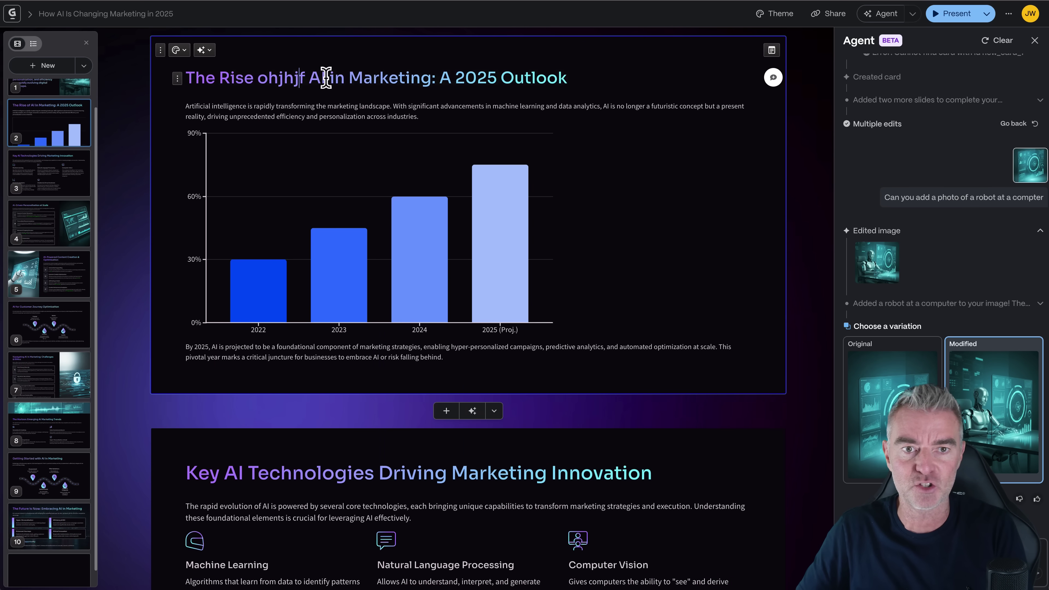
key("BackSpace")
key("BackSpace")
key("BackSpace")
key("BackSpace")
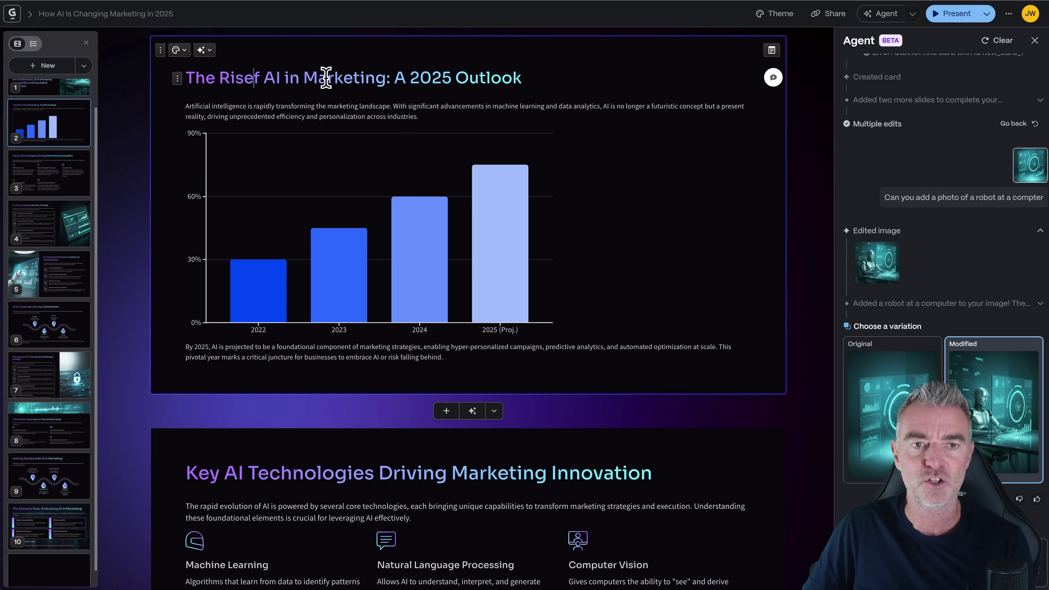
key("BackSpace")
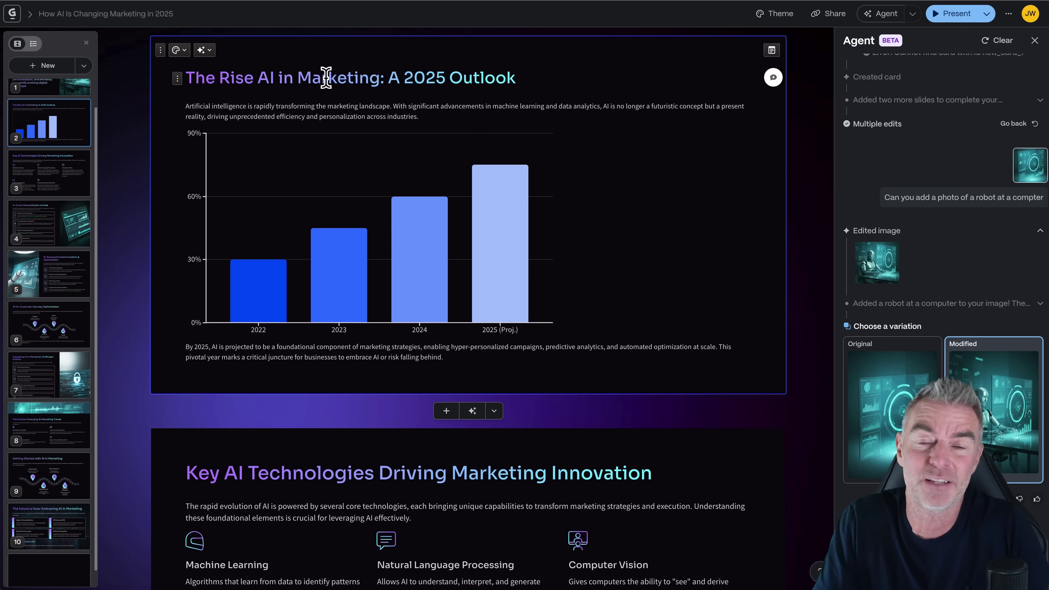
Check the Key AI Technologies and AI-Driven Personalization at Scale slides, then scroll back up
left_click(63, 134)
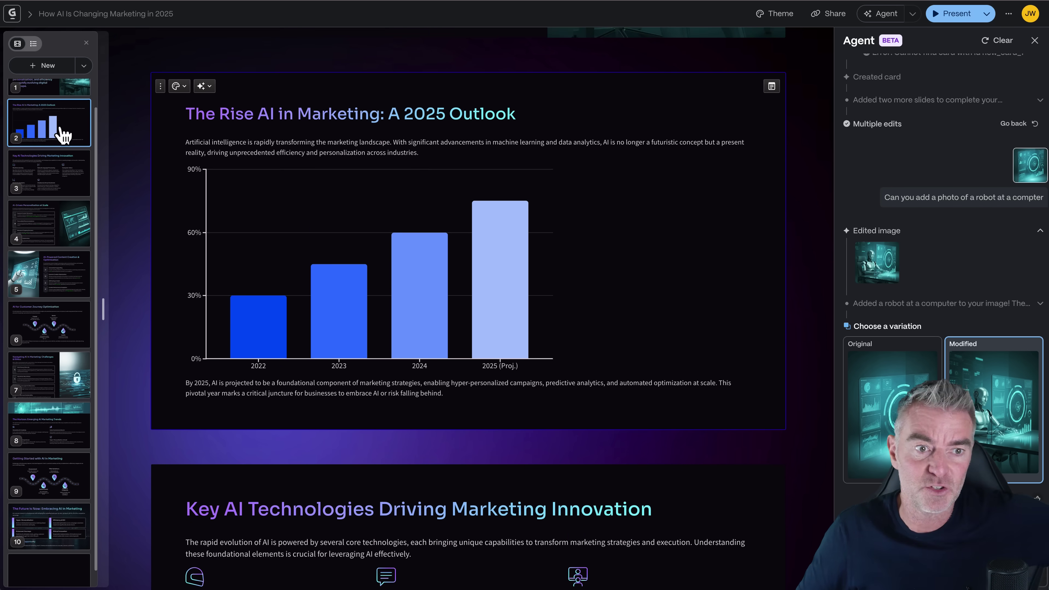
left_click(56, 182)
left_click(46, 230)
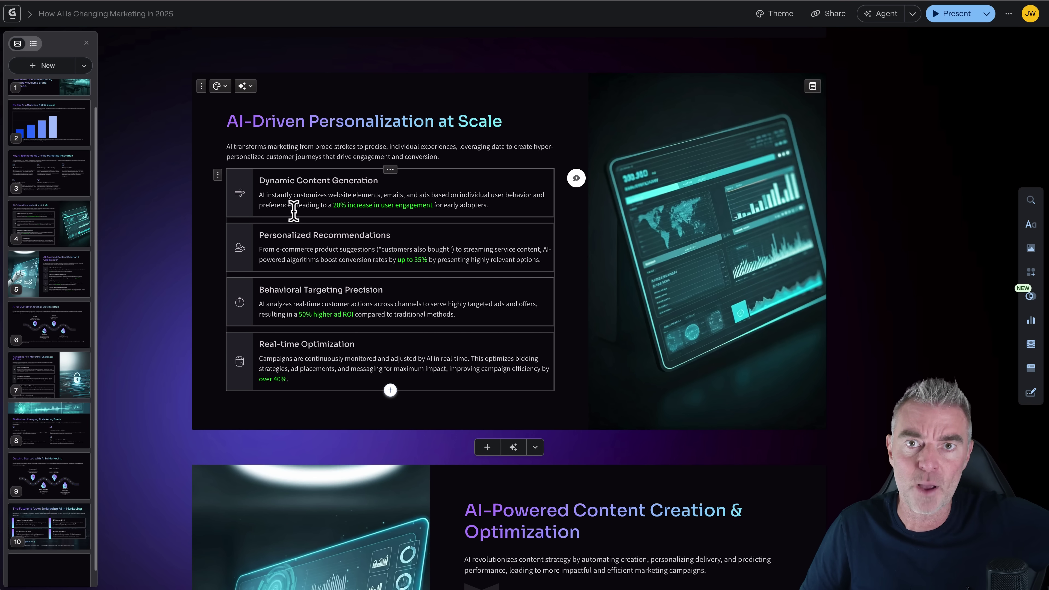
scroll(294, 211, "up", 15)
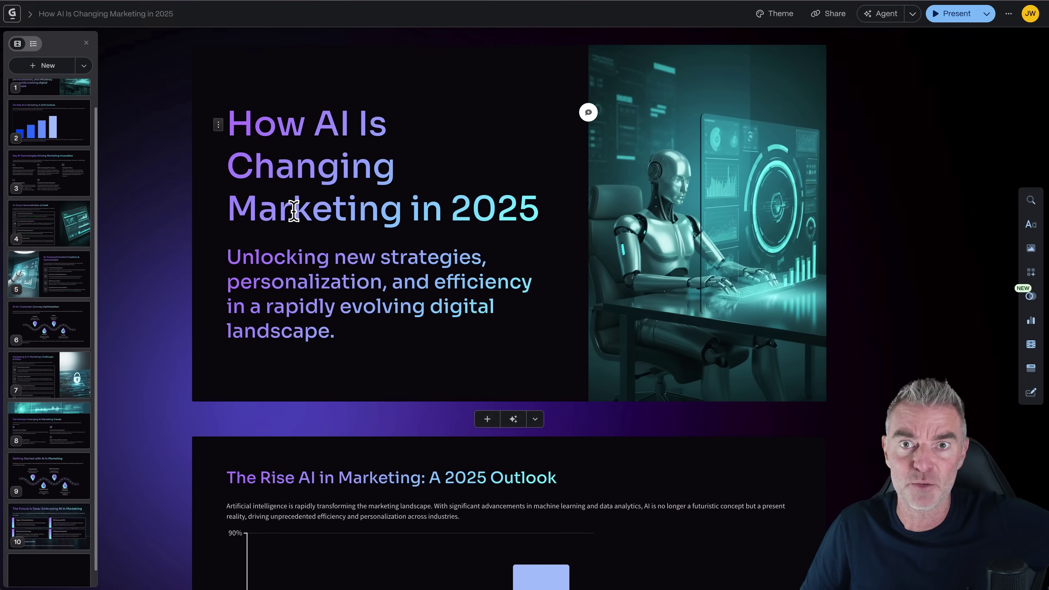